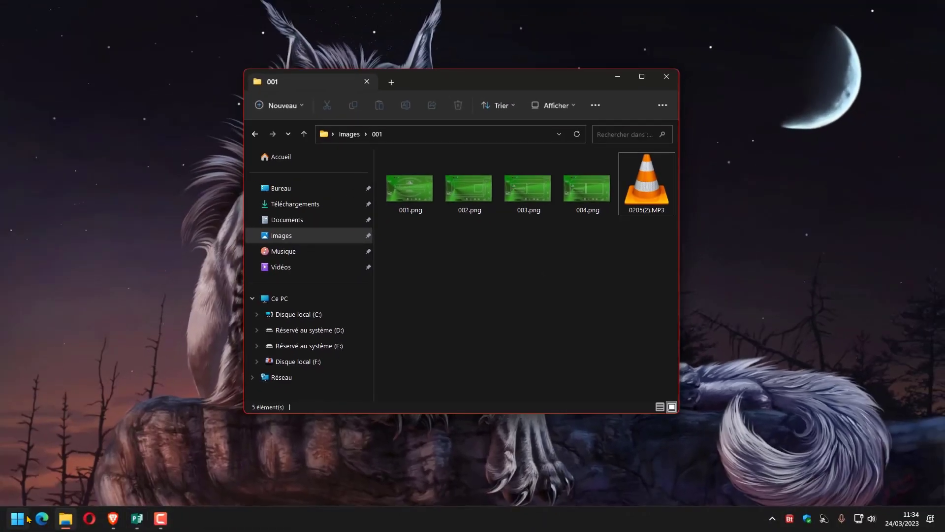
Launch Camtasia 2021 and create a new blank project
{"action": "left_click", "coordinate": [22, 519]}
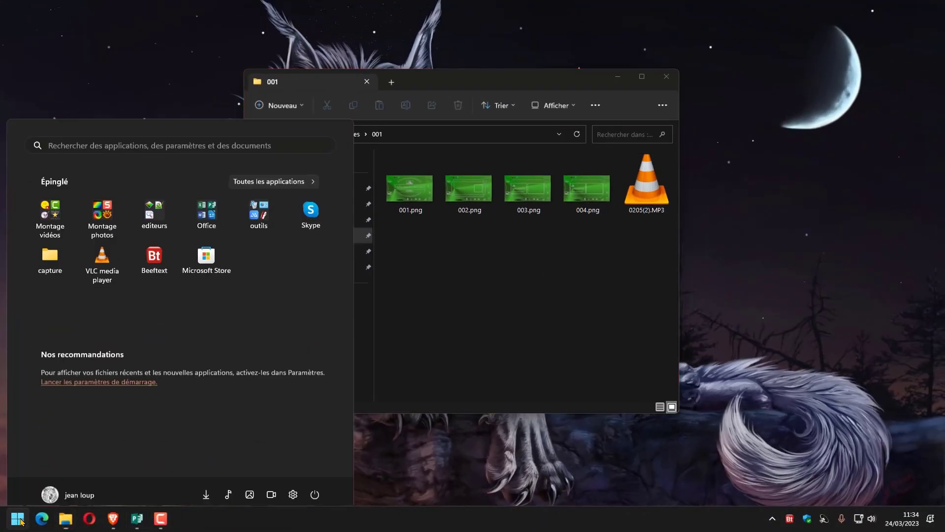
{"action": "left_click", "coordinate": [53, 200]}
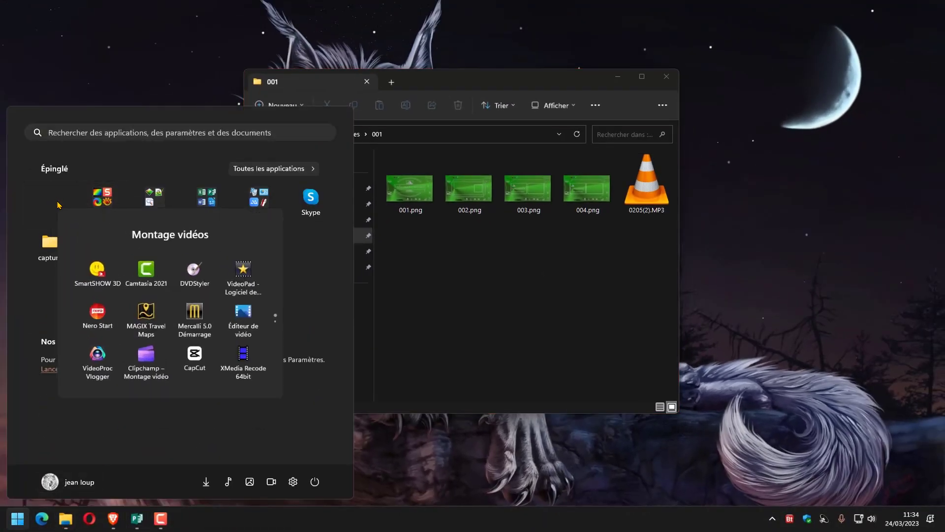
{"action": "left_click", "coordinate": [145, 282]}
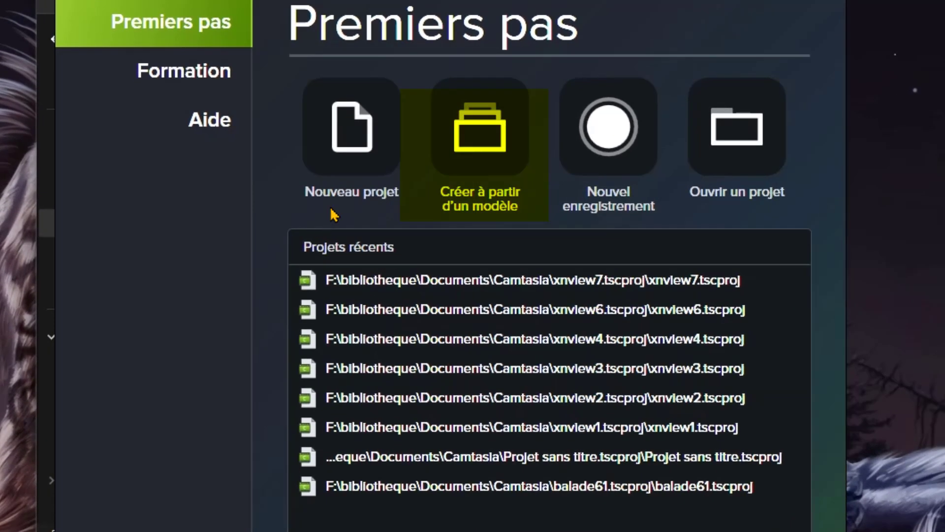
{"action": "left_click", "coordinate": [370, 149]}
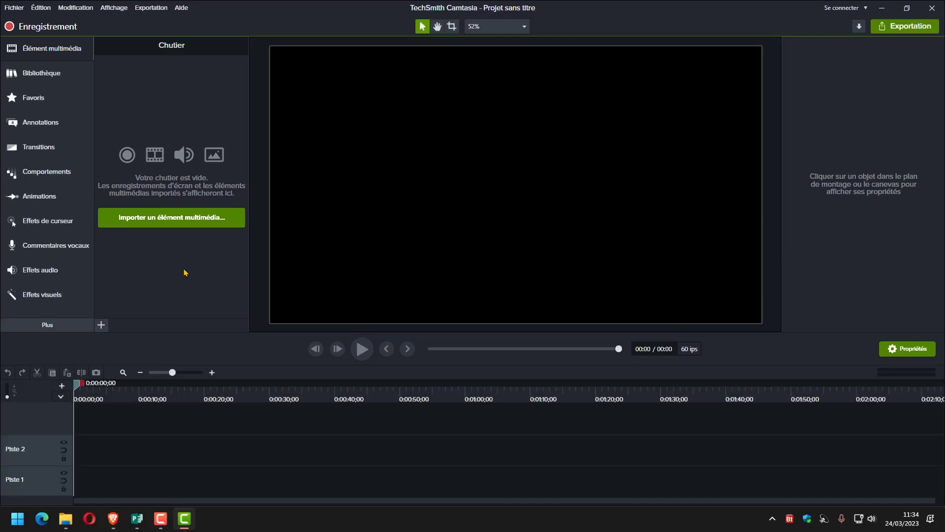
Add the audio file 0205(2).MP3 from folder 001 to Piste 1 and align it with the start of the timeline
{"action": "left_click", "coordinate": [66, 520]}
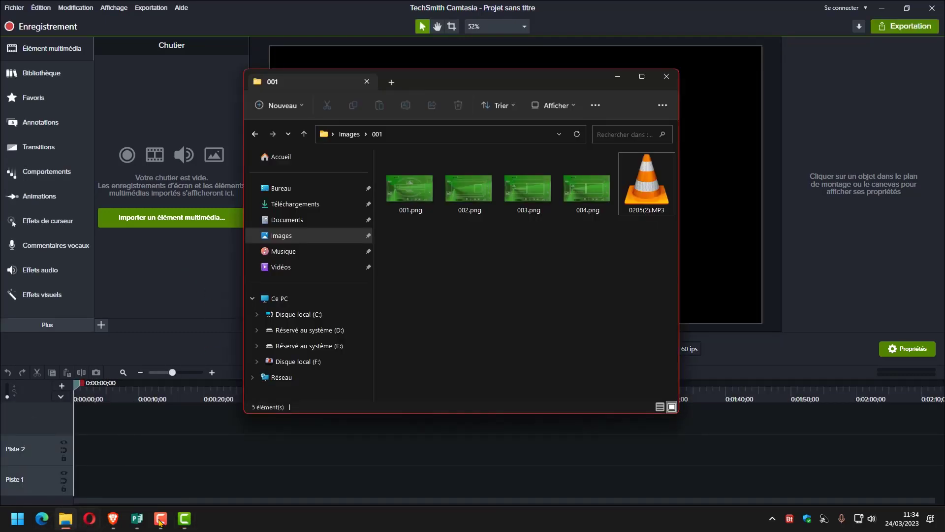
{"action": "left_click", "coordinate": [645, 186]}
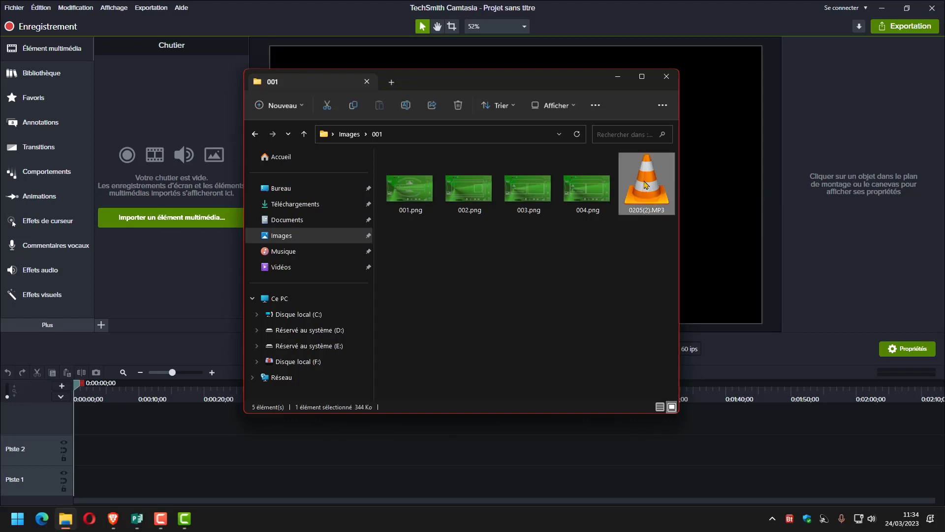
{"action": "left_click_drag", "start_coordinate": [646, 186], "coordinate": [316, 456]}
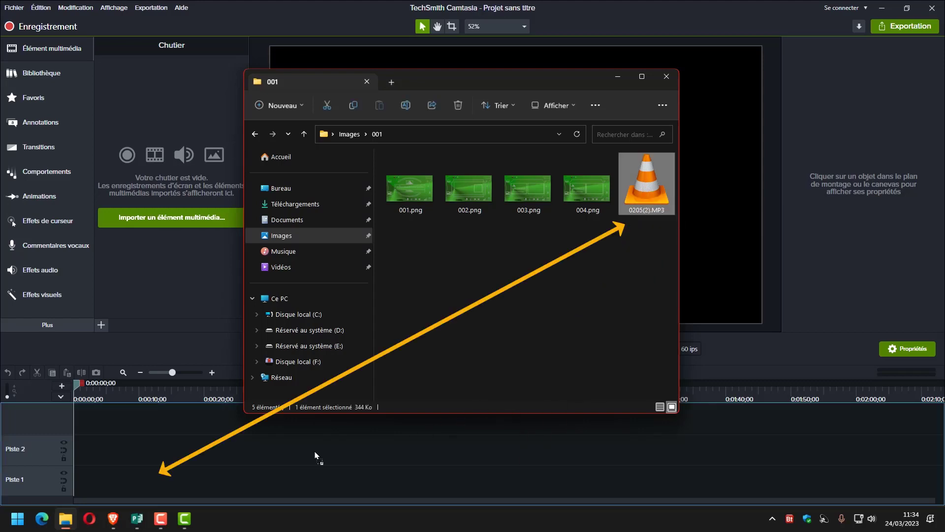
{"action": "left_click_drag", "start_coordinate": [124, 486], "coordinate": [90, 488]}
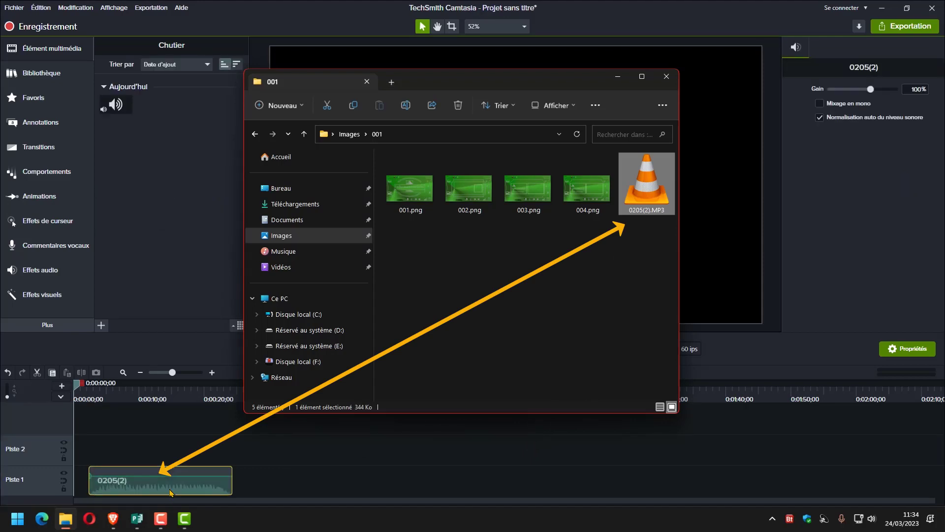
{"action": "left_click", "coordinate": [123, 486]}
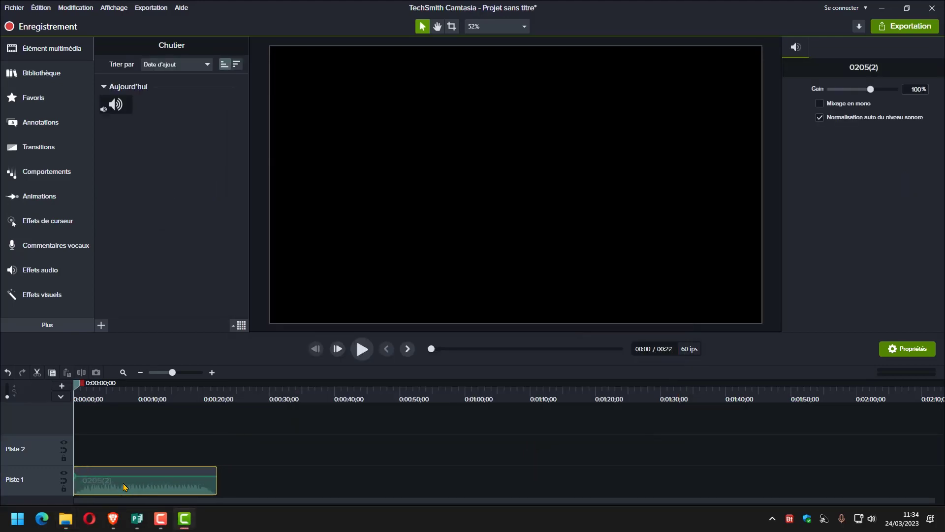
Add the image 001.png from folder 001 to Piste 2 at the start of the timeline
{"action": "mouse_move", "coordinate": [61, 520]}
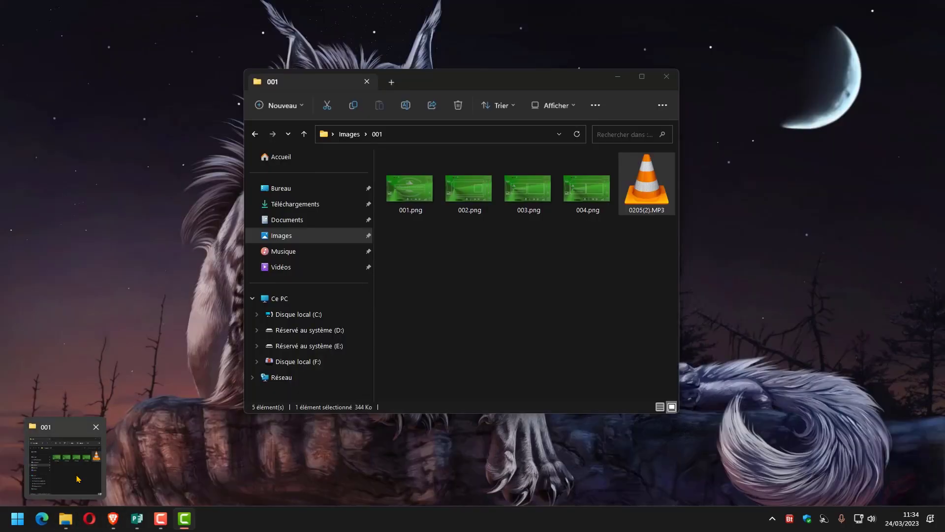
{"action": "left_click", "coordinate": [76, 488]}
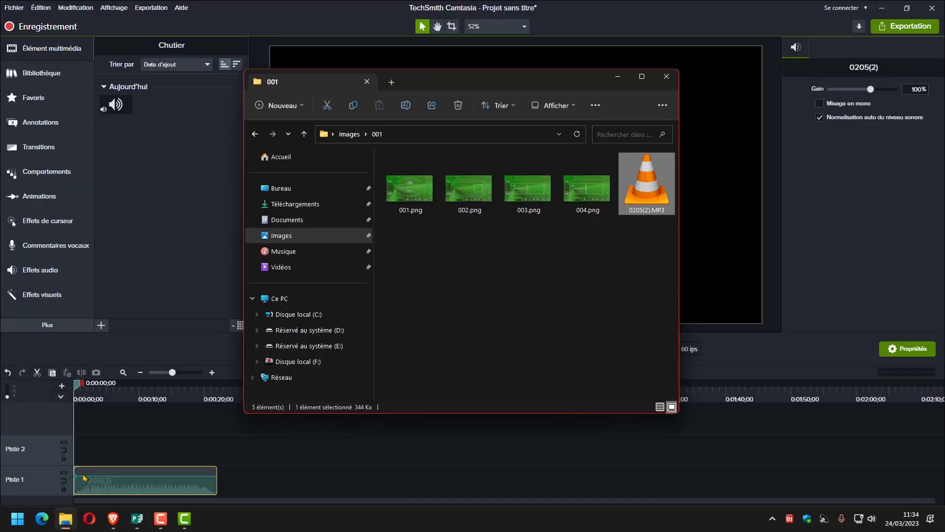
{"action": "left_click", "coordinate": [411, 190]}
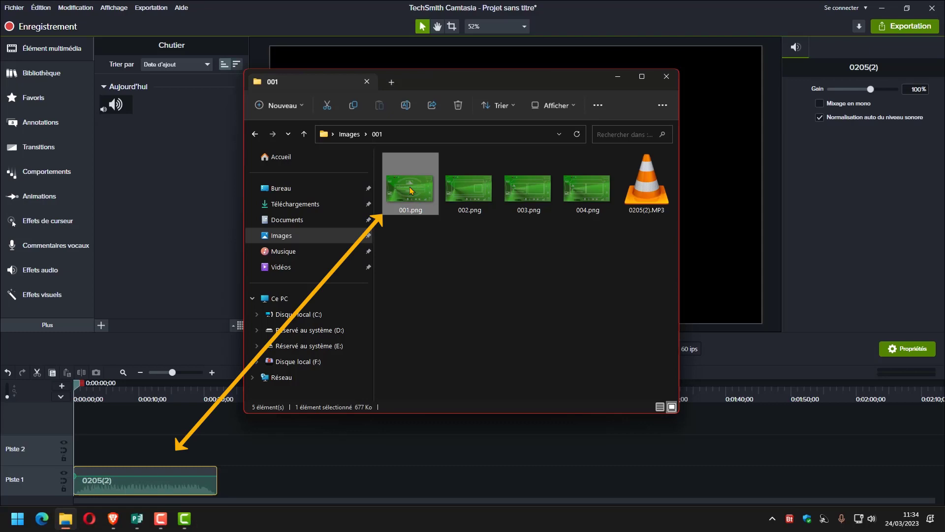
{"action": "left_click_drag", "start_coordinate": [411, 191], "coordinate": [416, 217]}
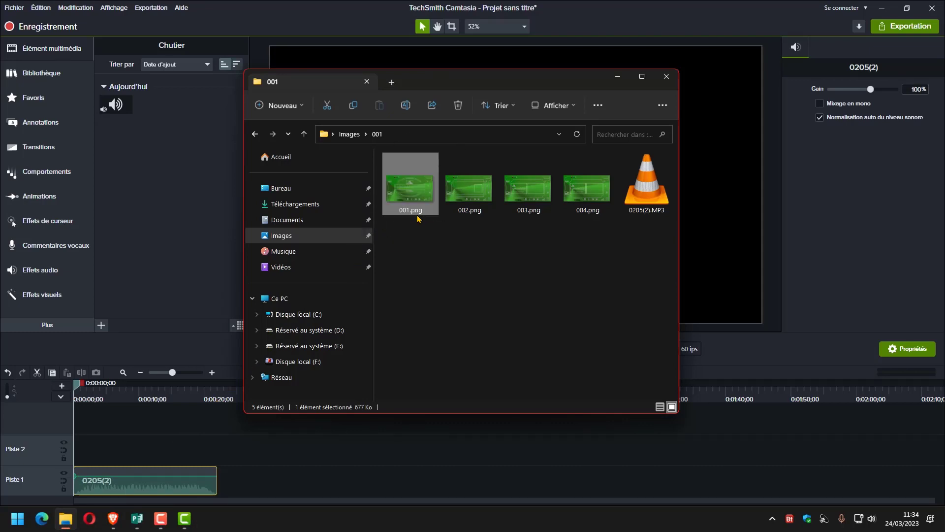
{"action": "left_click", "coordinate": [491, 268]}
{"action": "left_click_drag", "start_coordinate": [409, 190], "coordinate": [74, 443]}
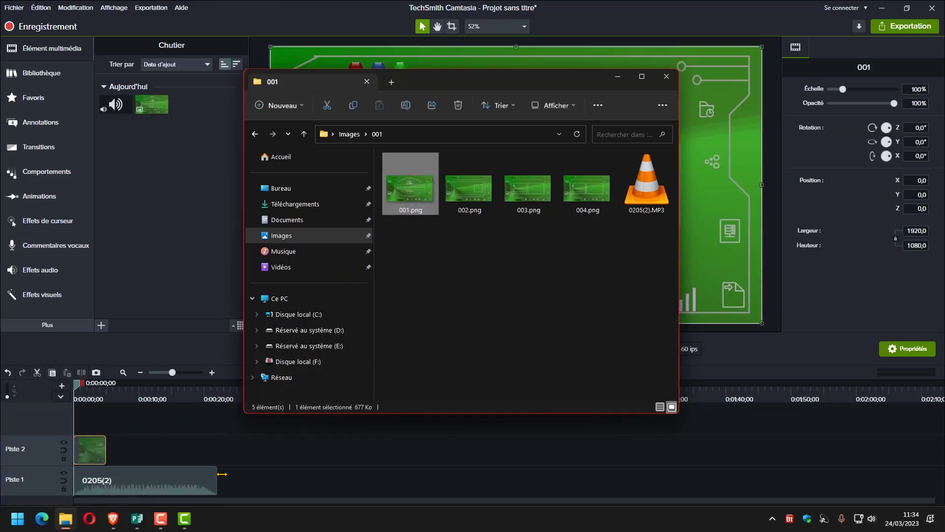
Extend the 001 image clip on Piste 2 to about 7 seconds
{"action": "left_click", "coordinate": [333, 482]}
{"action": "scroll", "coordinate": [373, 460], "scroll_direction": "up", "scroll_amount": 3}
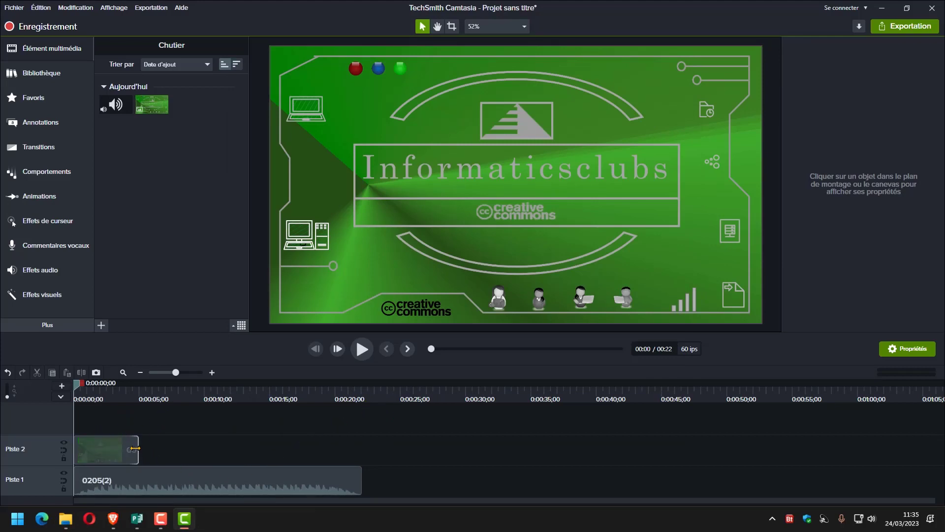
{"action": "left_click_drag", "start_coordinate": [139, 450], "coordinate": [164, 443]}
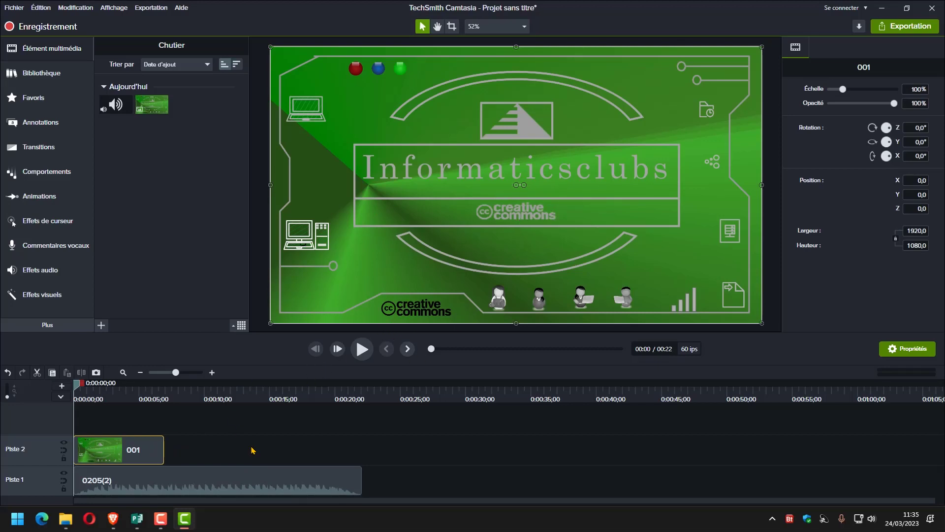
Add the image 002.png right after clip 001 on Piste 2 and extend it to the end of the audio
{"action": "left_click", "coordinate": [66, 518]}
{"action": "left_click", "coordinate": [470, 191]}
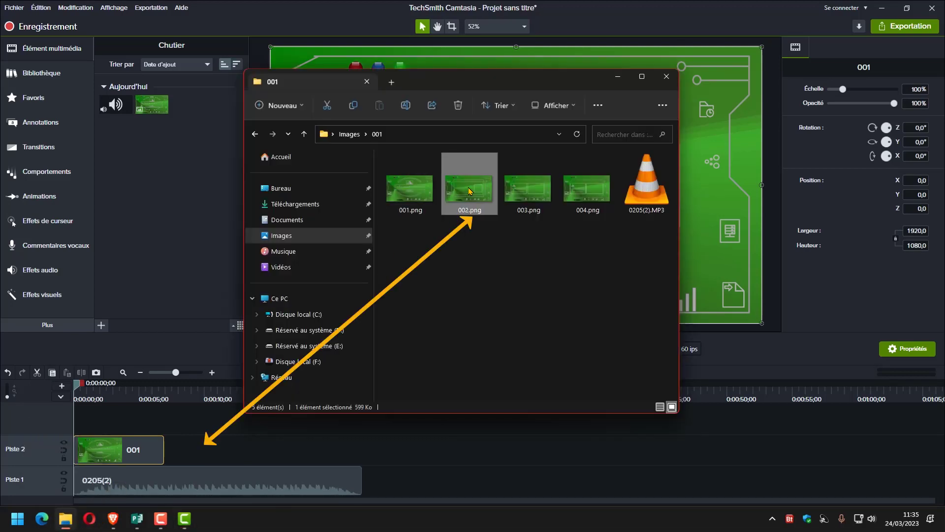
{"action": "mouse_move", "coordinate": [470, 192]}
{"action": "left_mouse_down"}
{"action": "mouse_move", "coordinate": [467, 235]}
{"action": "mouse_move", "coordinate": [332, 440]}
{"action": "mouse_move", "coordinate": [238, 437]}
{"action": "mouse_move", "coordinate": [248, 462]}
{"action": "mouse_move", "coordinate": [276, 449]}
{"action": "mouse_move", "coordinate": [199, 451]}
{"action": "mouse_move", "coordinate": [360, 457]}
{"action": "left_mouse_up"}
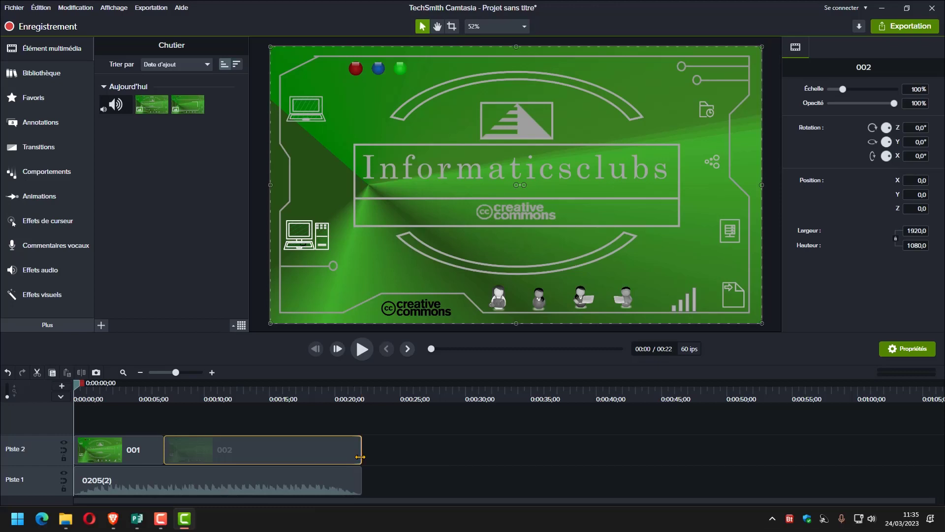
Place the image TechSmith-Camtasia-Studio-6 (1) from the intro_outro library on the canvas at 0:00:12;35
{"action": "left_click", "coordinate": [238, 397]}
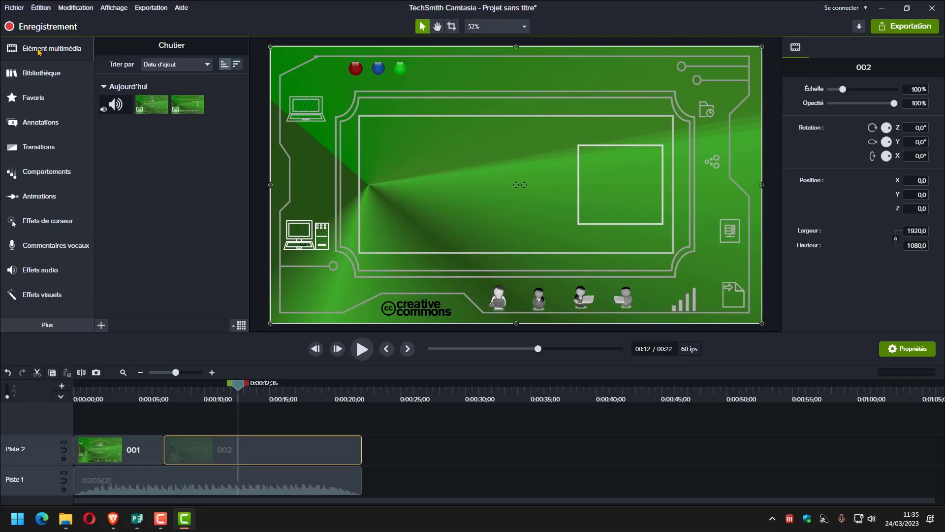
{"action": "left_click", "coordinate": [47, 77]}
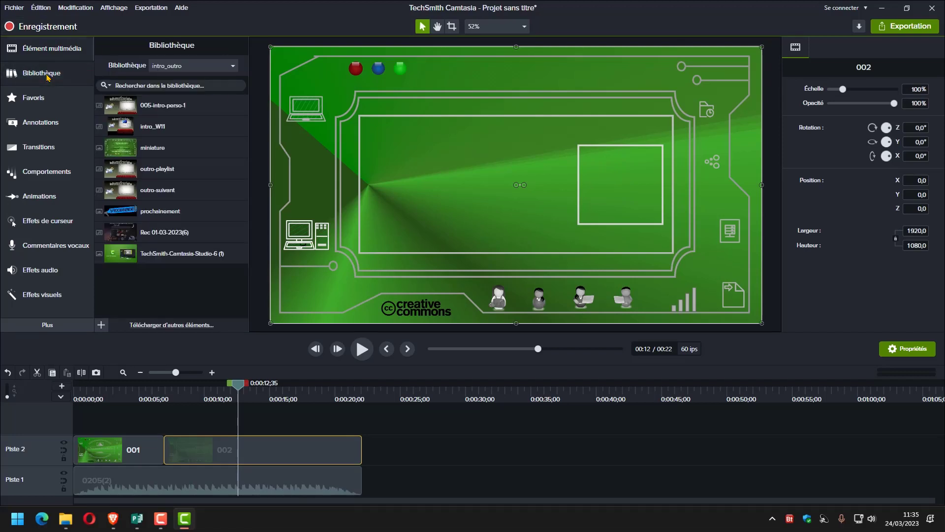
{"action": "left_click", "coordinate": [42, 54]}
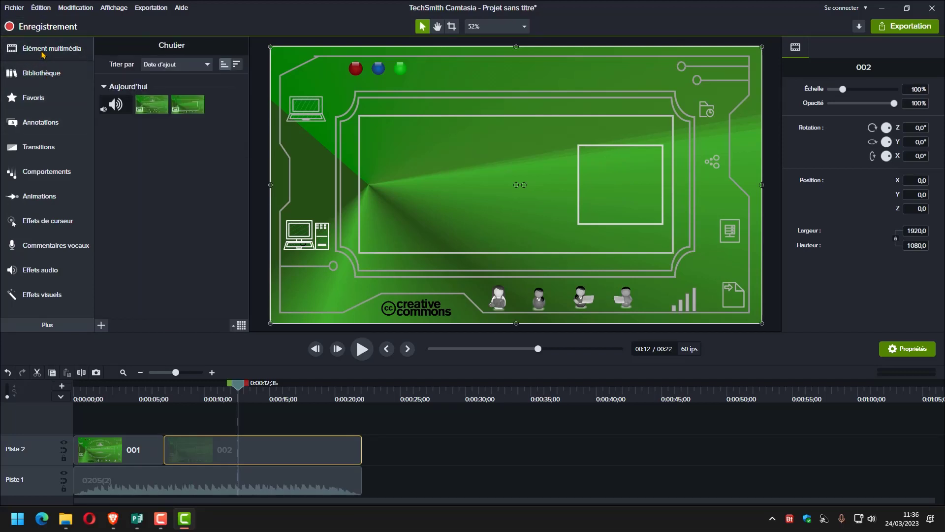
{"action": "left_click", "coordinate": [39, 78]}
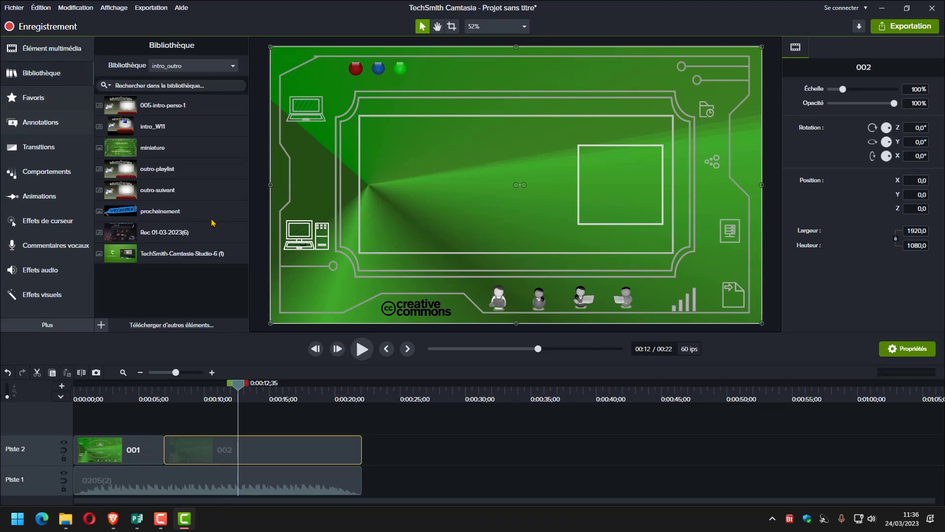
{"action": "left_click", "coordinate": [118, 251]}
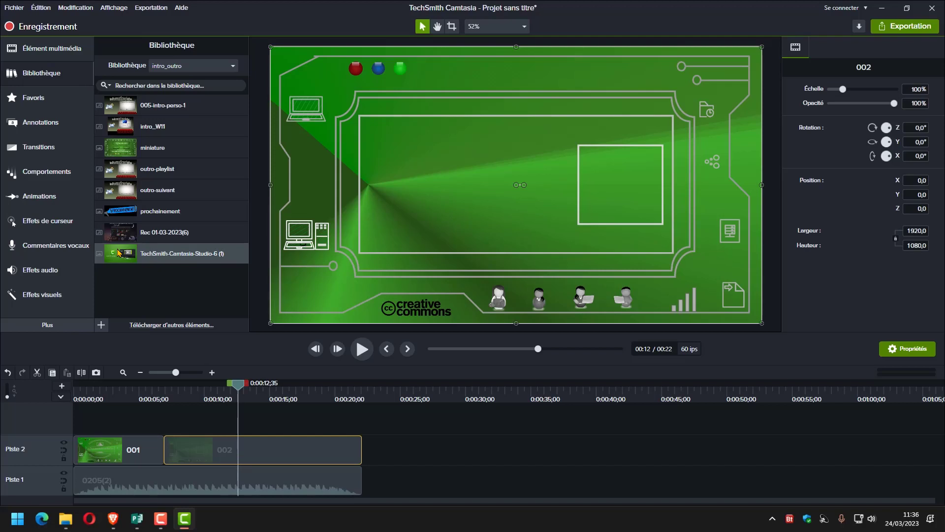
{"action": "left_click_drag", "start_coordinate": [119, 251], "coordinate": [517, 196]}
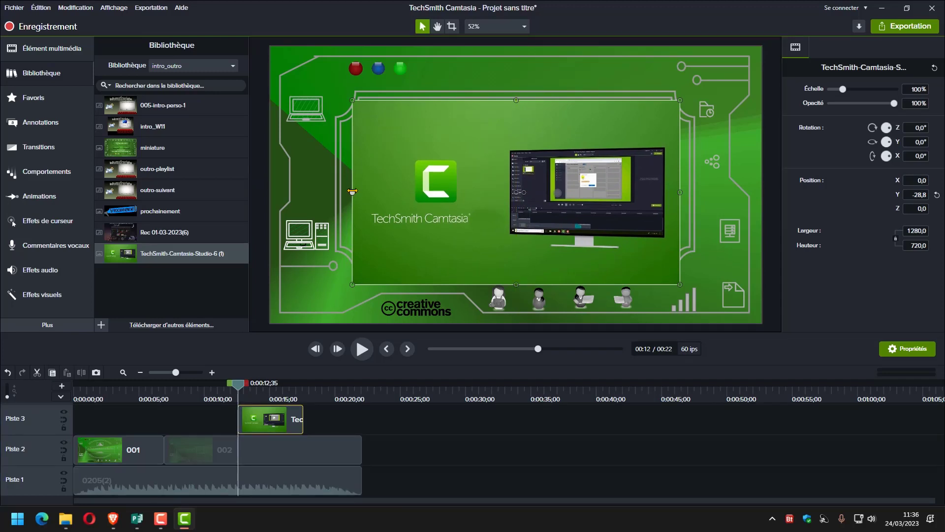
Scale the Camtasia image to about 20% inside the small white frame and stretch its clip to span clip 002
{"action": "left_click_drag", "start_coordinate": [352, 100], "coordinate": [616, 185]}
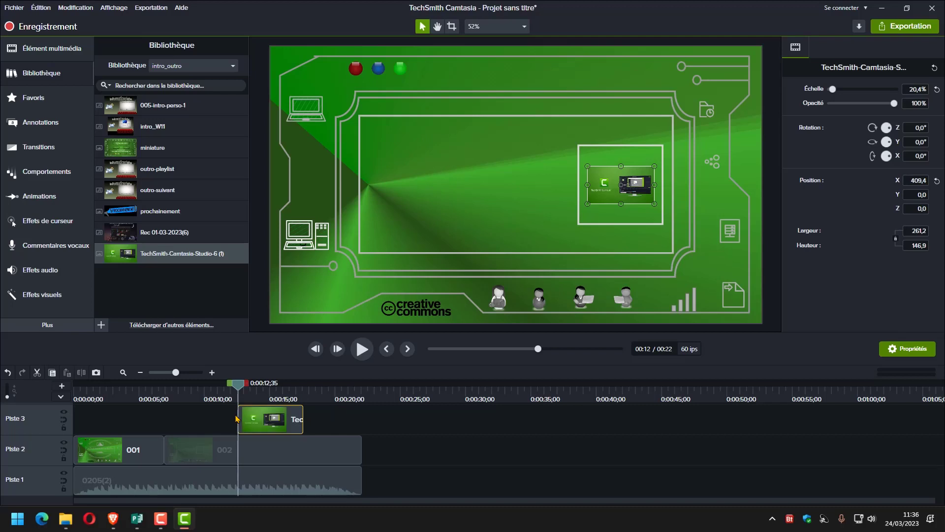
{"action": "left_click_drag", "start_coordinate": [237, 419], "coordinate": [166, 427]}
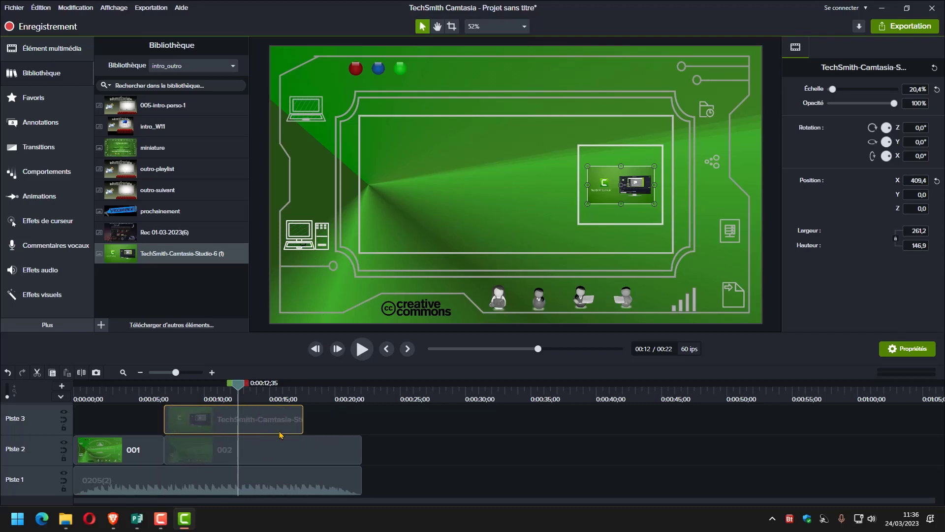
{"action": "left_click_drag", "start_coordinate": [302, 415], "coordinate": [361, 418]}
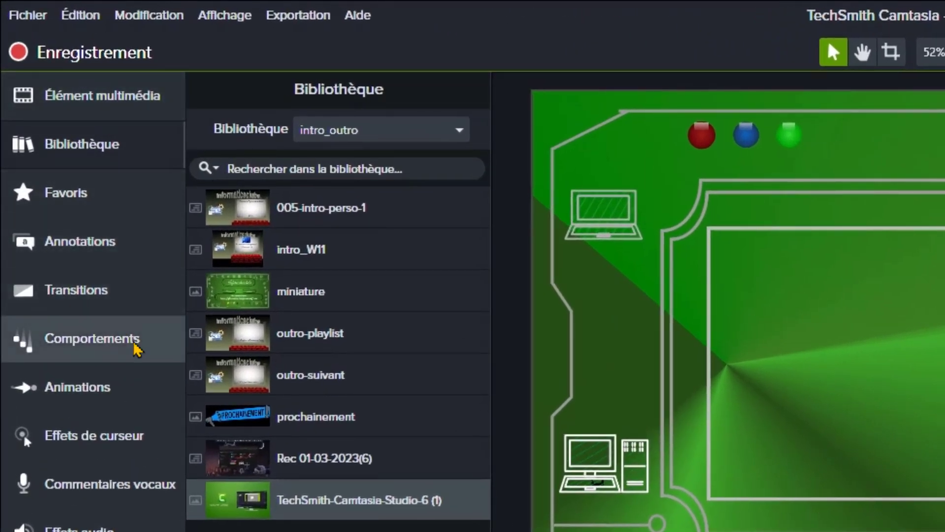
Add a plain ABC text annotation to the canvas and enlarge its box to fill the space beside the small frame
{"action": "left_click", "coordinate": [113, 259]}
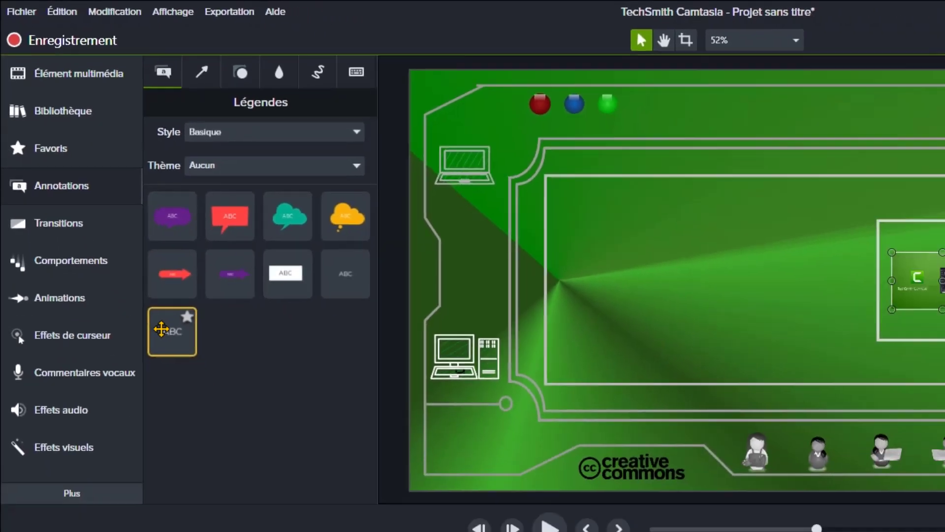
{"action": "left_click_drag", "start_coordinate": [162, 329], "coordinate": [427, 180]}
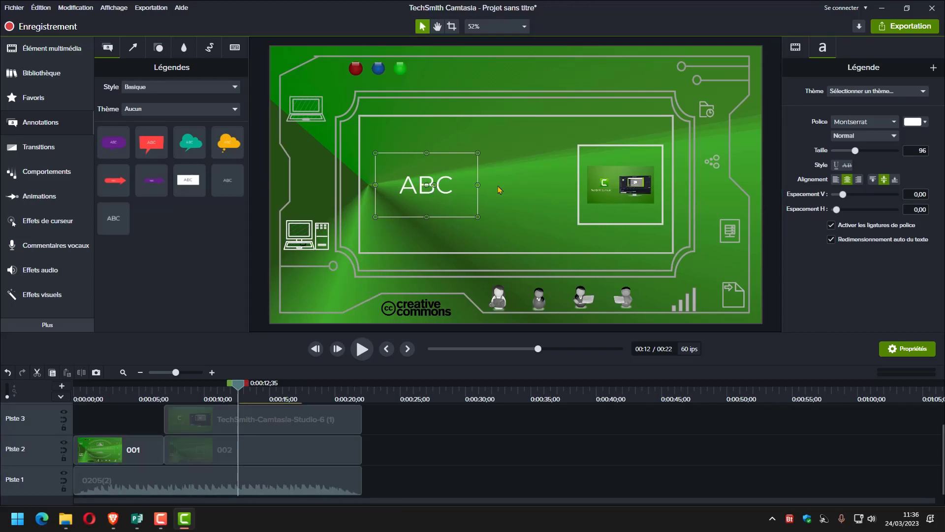
{"action": "left_click_drag", "start_coordinate": [476, 186], "coordinate": [561, 185]}
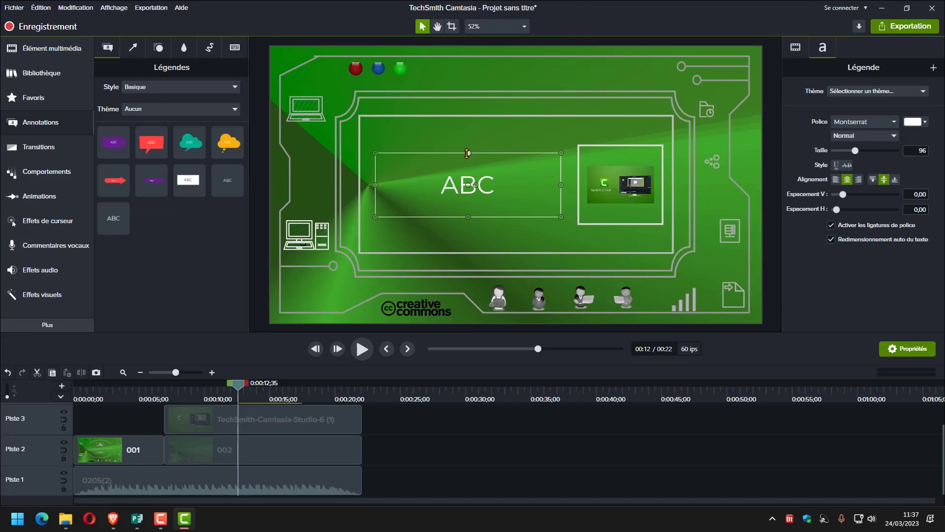
{"action": "left_click_drag", "start_coordinate": [467, 153], "coordinate": [467, 130]}
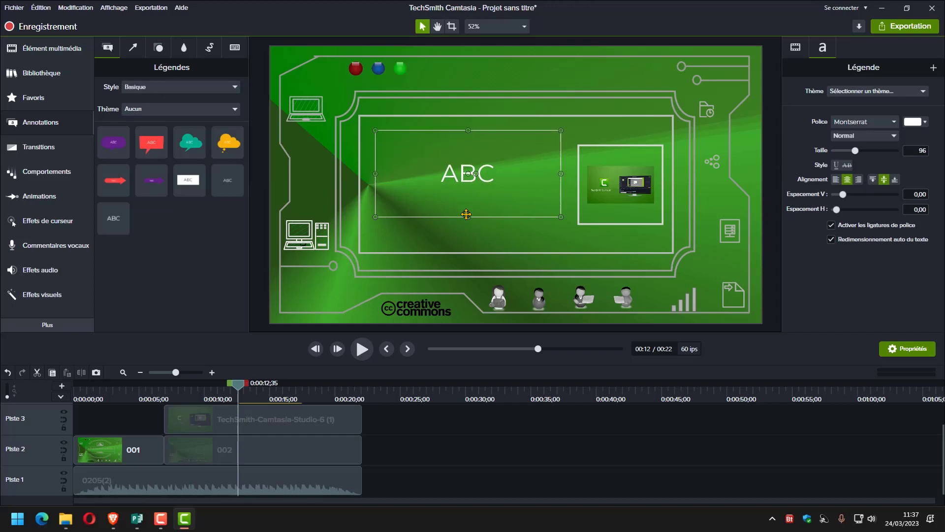
{"action": "left_click_drag", "start_coordinate": [467, 218], "coordinate": [468, 236]}
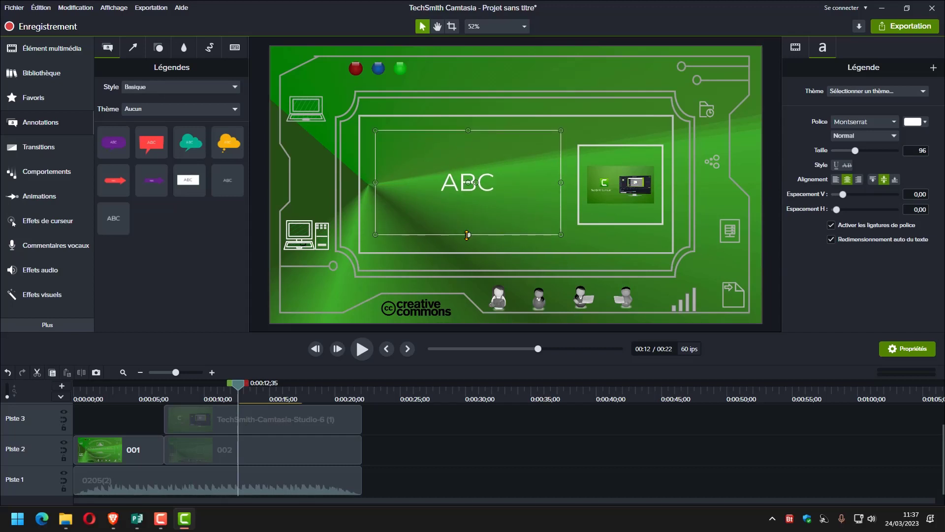
{"action": "left_click_drag", "start_coordinate": [468, 181], "coordinate": [469, 183]}
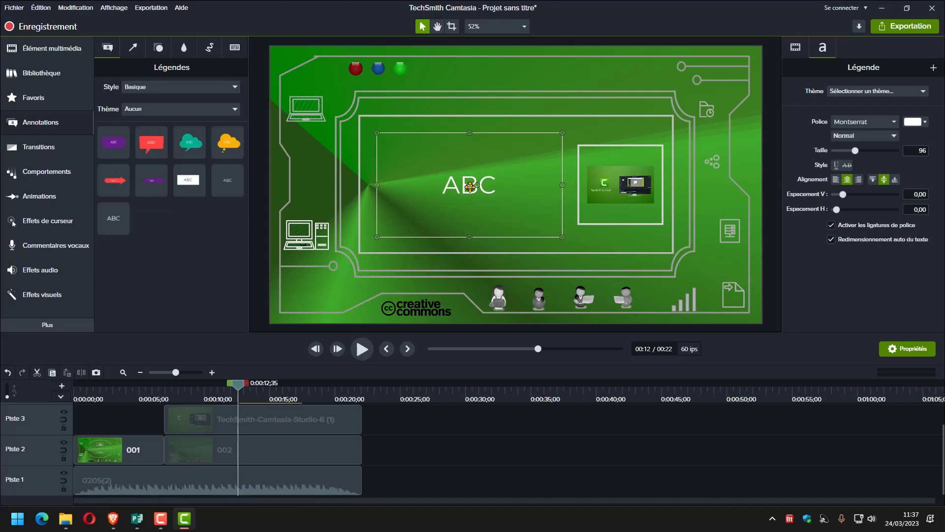
Replace the ABC annotation text with "Je met le titre du tutoriel ici"
{"action": "double_click", "coordinate": [470, 183]}
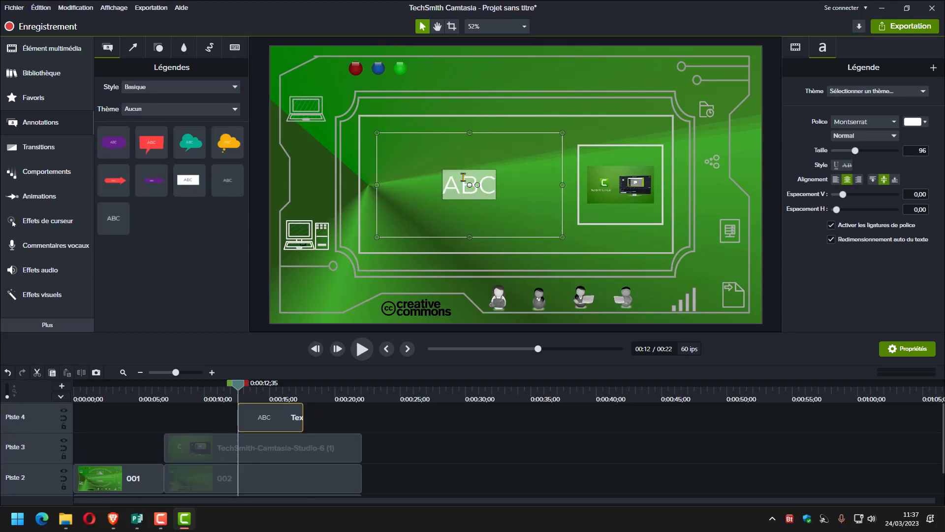
{"action": "type", "text": "Je"}
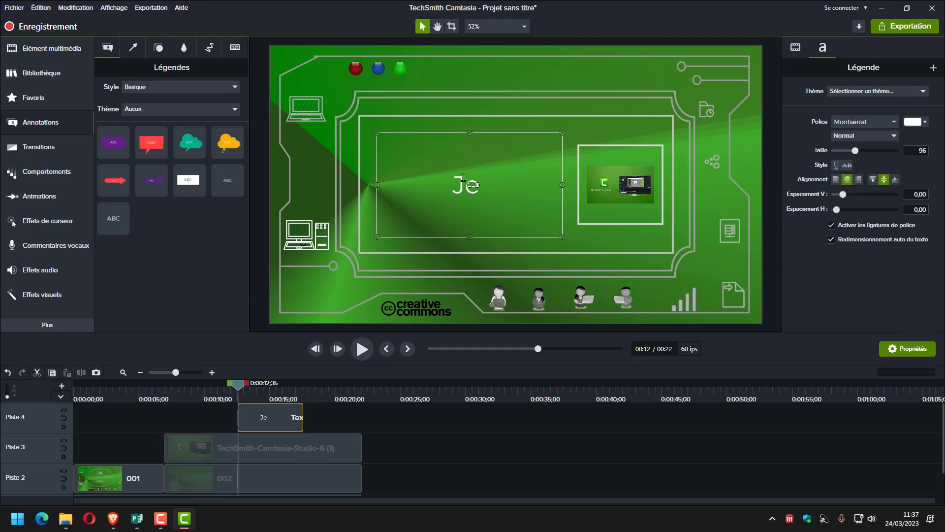
{"action": "type", "text": " met le"}
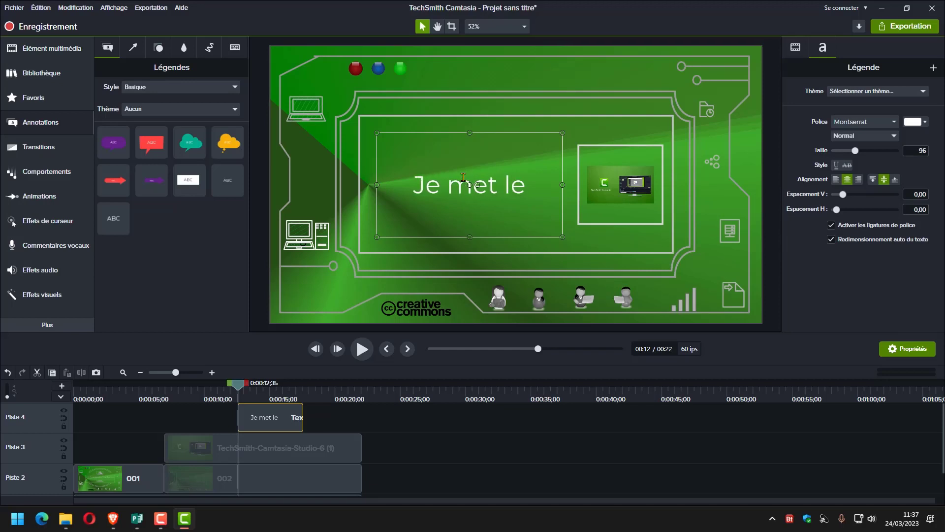
{"action": "type", "text": " titre"}
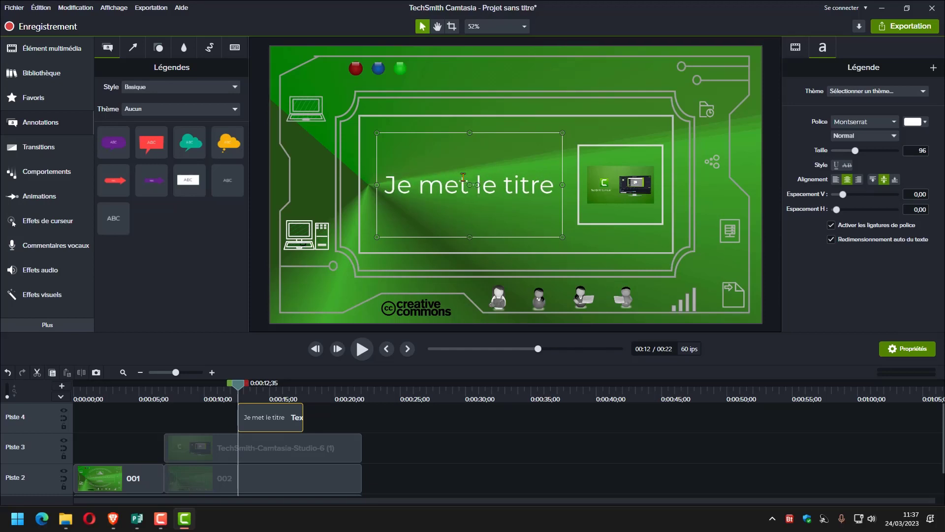
{"action": "type", "text": " du t"}
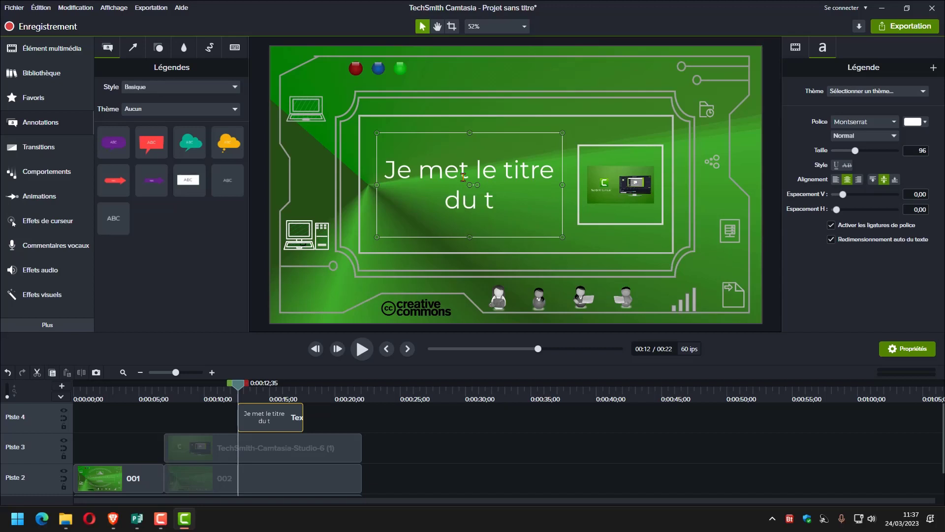
{"action": "type", "text": "utor"}
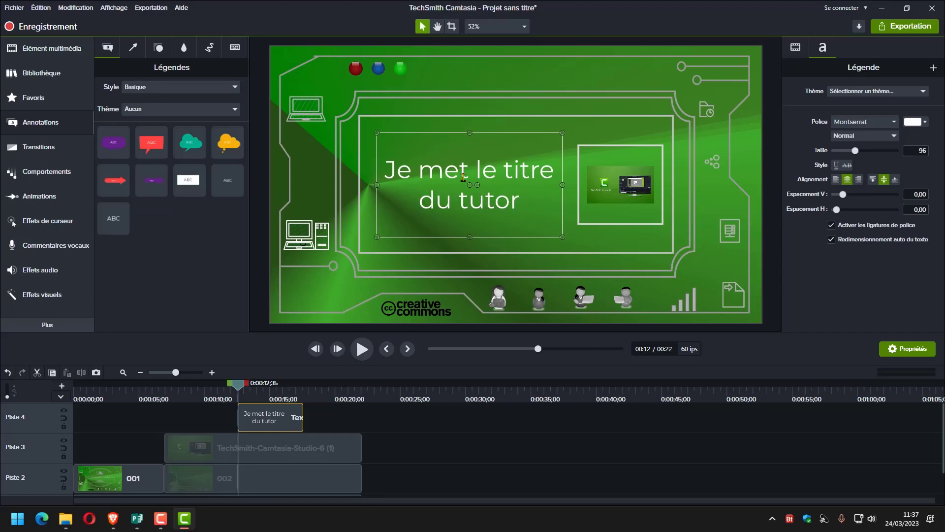
{"action": "type", "text": "iel i"}
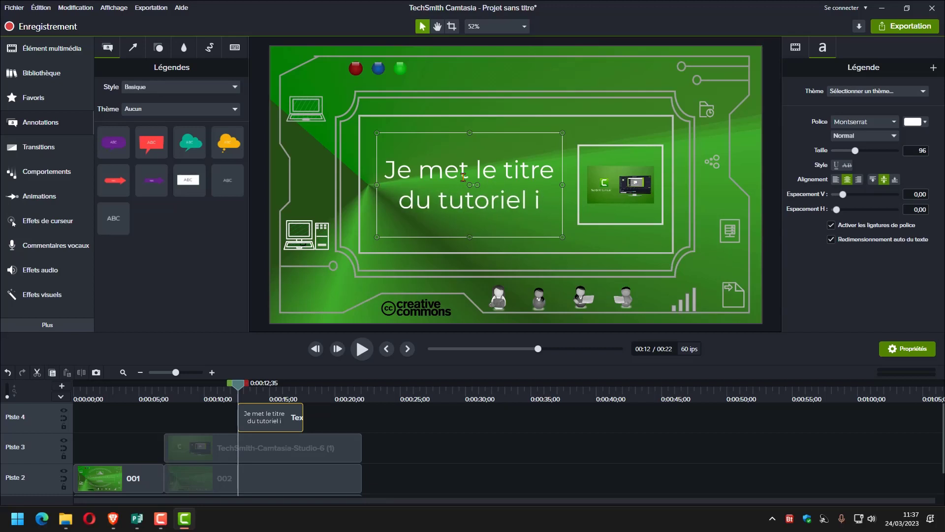
{"action": "type", "text": "ci"}
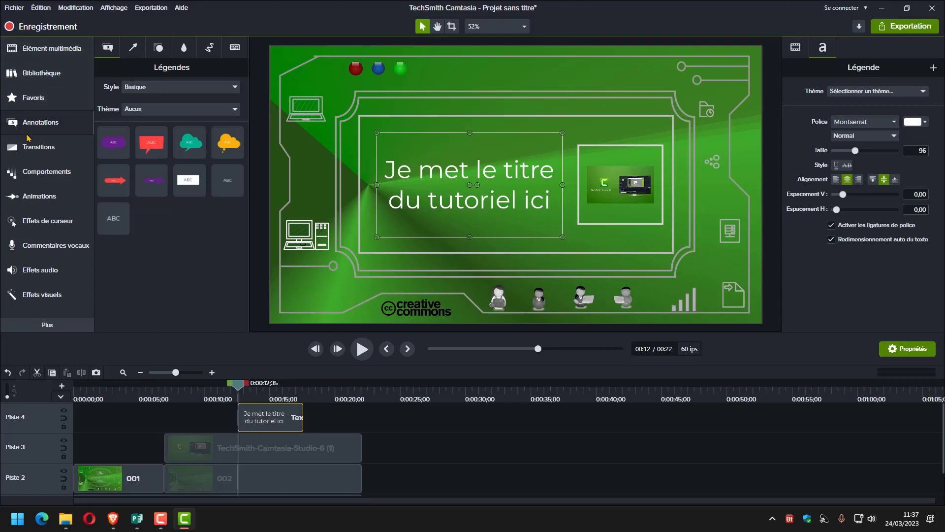
Add an Action Wipe transition between clips 001 and 002 on Piste 2 and play it back
{"action": "left_click", "coordinate": [39, 149]}
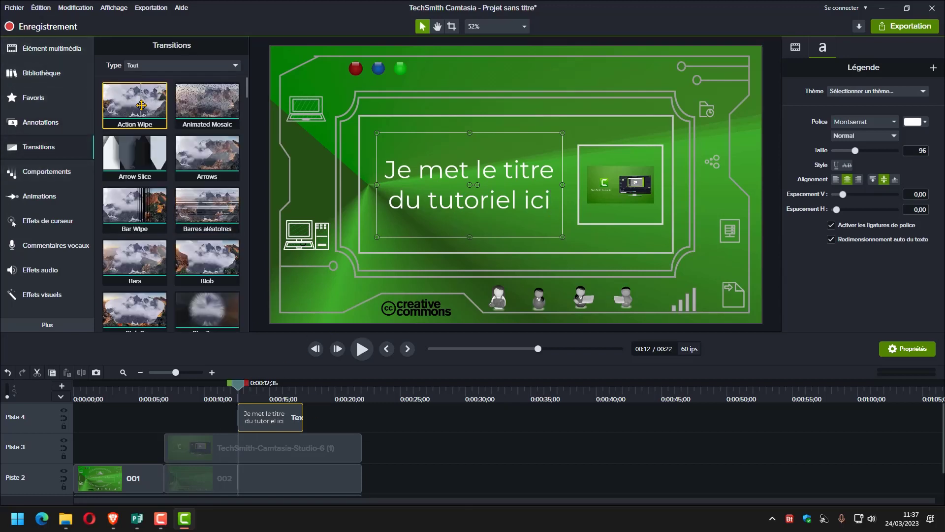
{"action": "left_click_drag", "start_coordinate": [142, 105], "coordinate": [167, 489]}
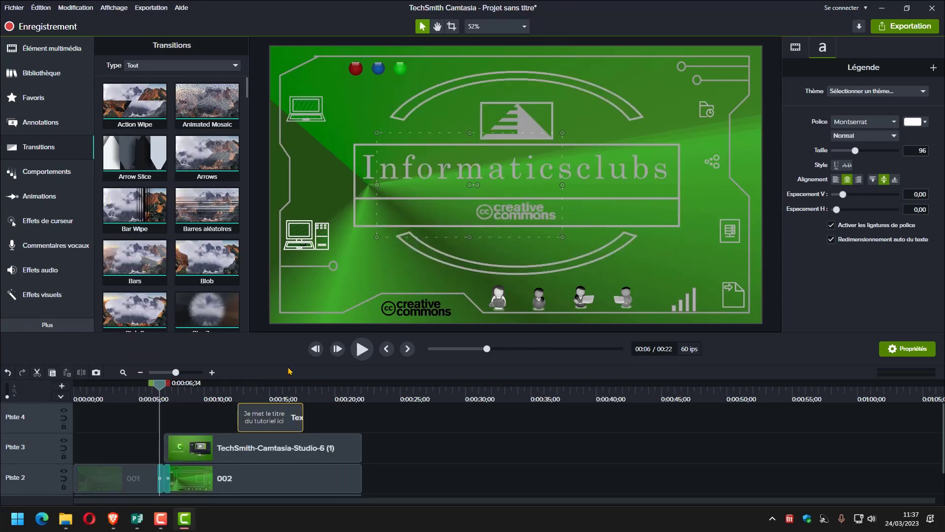
{"action": "left_click", "coordinate": [362, 348]}
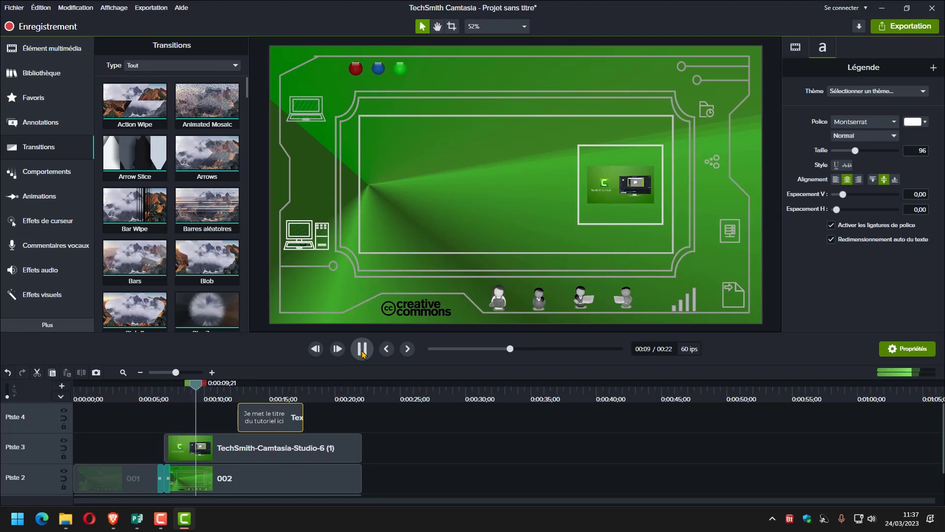
Extend the text clip on Piste 4 and trim the Camtasia image clip so both run from just after the transition to about 0:00:21
{"action": "left_click", "coordinate": [248, 410]}
{"action": "left_click_drag", "start_coordinate": [239, 419], "coordinate": [173, 440]}
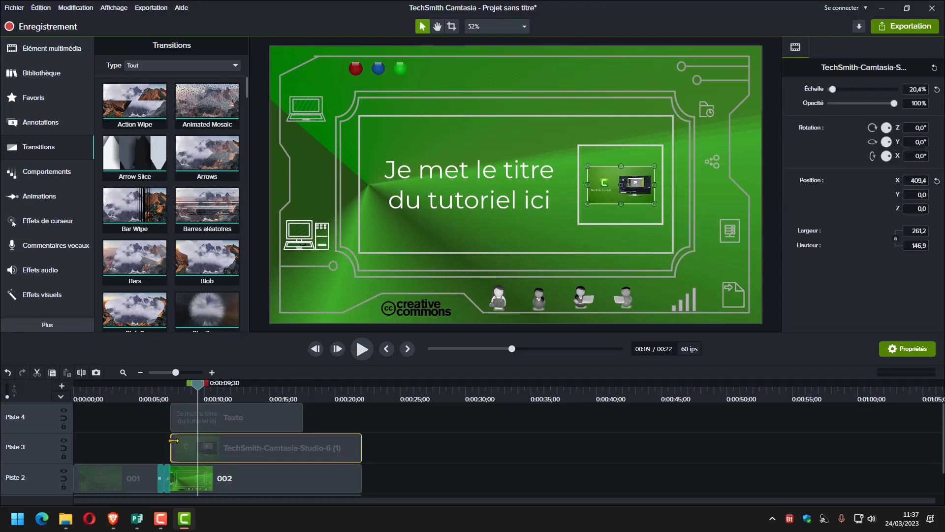
{"action": "left_click_drag", "start_coordinate": [299, 413], "coordinate": [346, 448]}
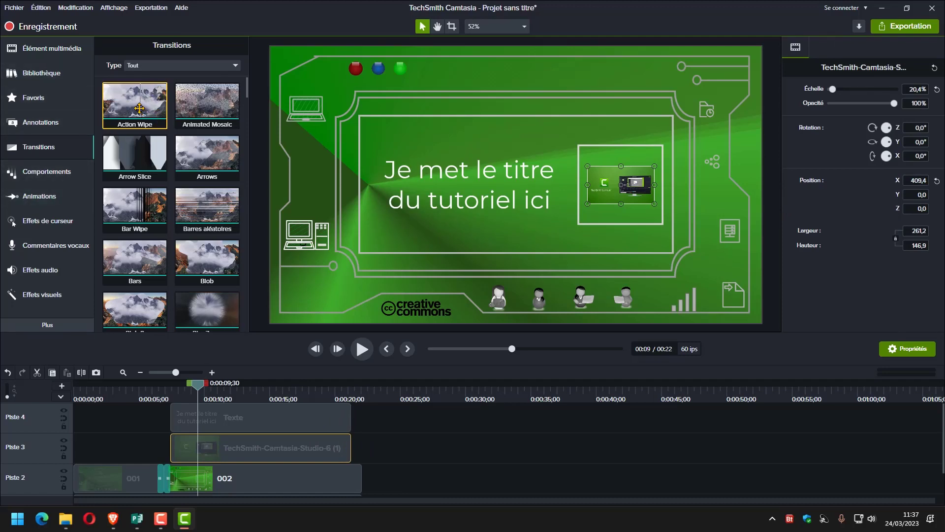
Add Action Wipe to both ends of the Camtasia image clip and Arrows to both ends of the text clip, and preview from 0:00:05;44
{"action": "left_click_drag", "start_coordinate": [136, 104], "coordinate": [236, 440]}
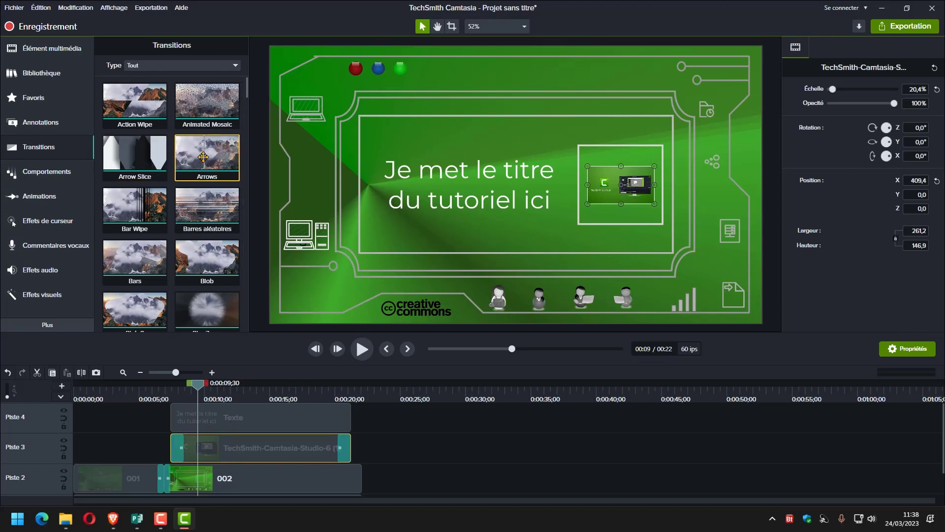
{"action": "left_click_drag", "start_coordinate": [204, 156], "coordinate": [255, 421]}
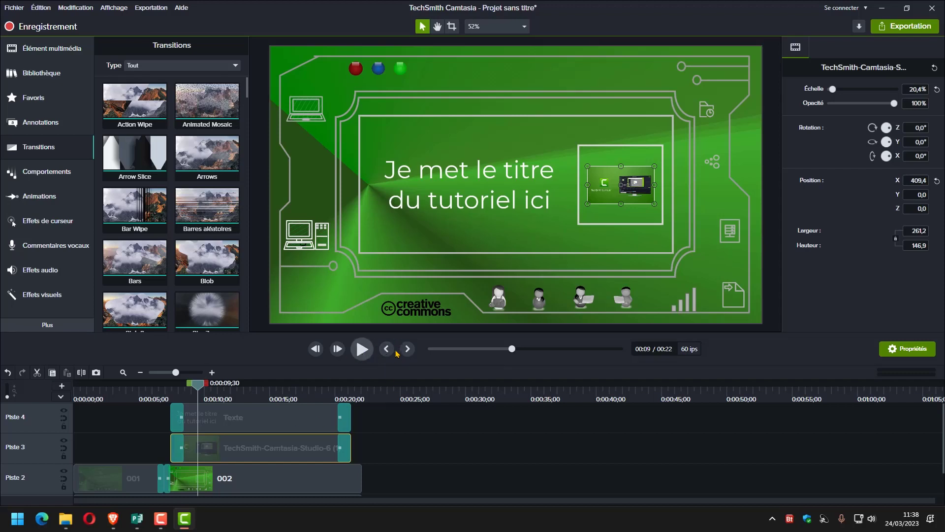
{"action": "left_click", "coordinate": [148, 394]}
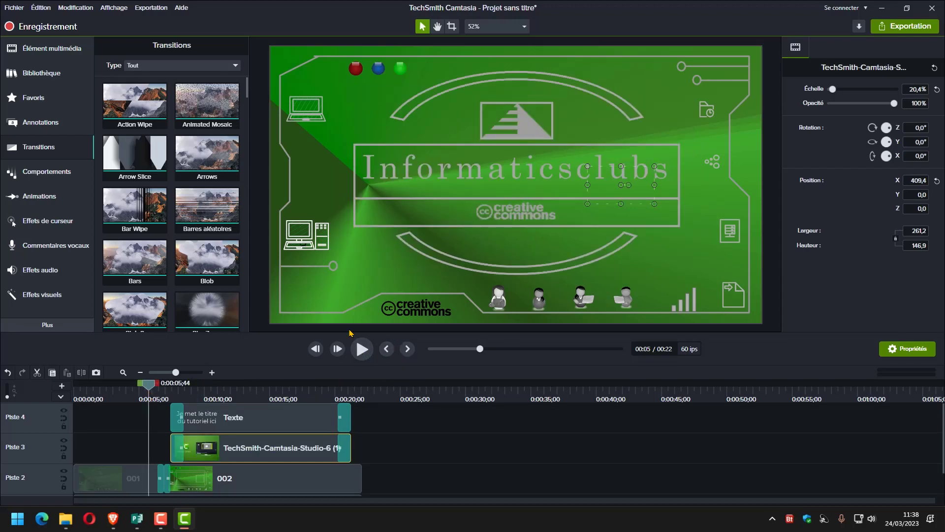
{"action": "left_click", "coordinate": [362, 349]}
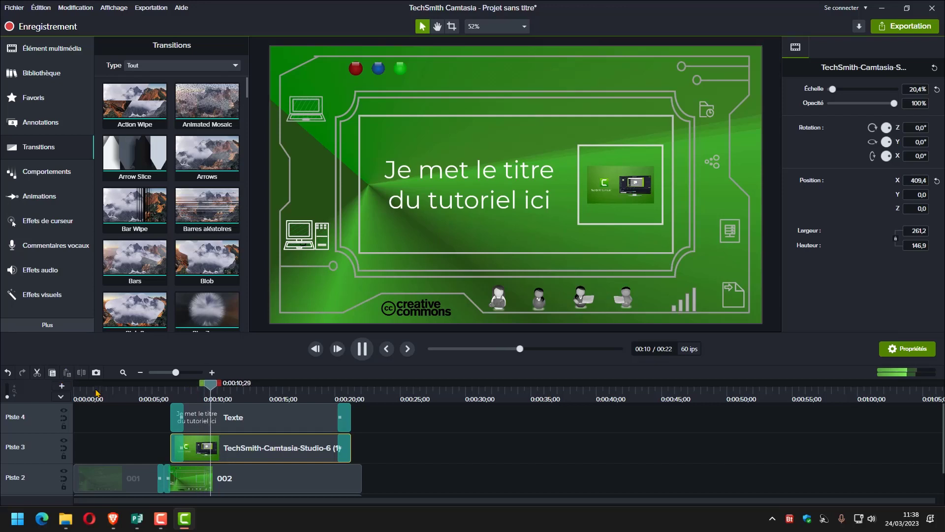
{"action": "left_click", "coordinate": [362, 349]}
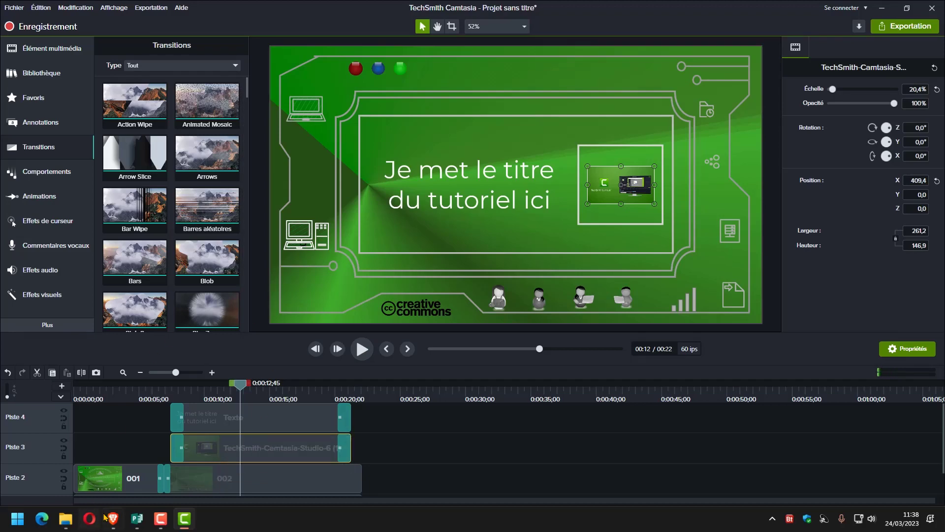
Add 003.png from the 001 folder right after clip 002 on Piste 2, extend it to about 0:00:30 and view it at 0:00:25;35
{"action": "mouse_move", "coordinate": [68, 527]}
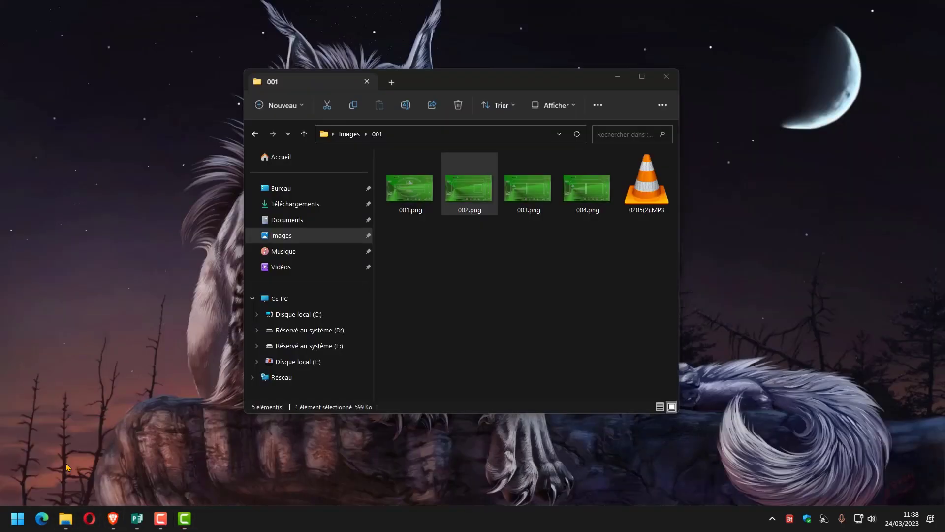
{"action": "left_click", "coordinate": [67, 489]}
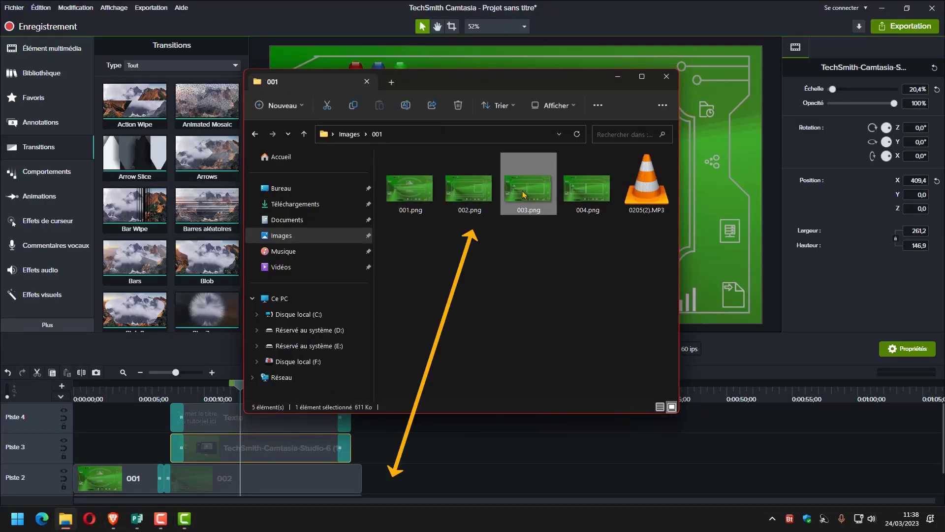
{"action": "left_click_drag", "start_coordinate": [524, 194], "coordinate": [472, 445]}
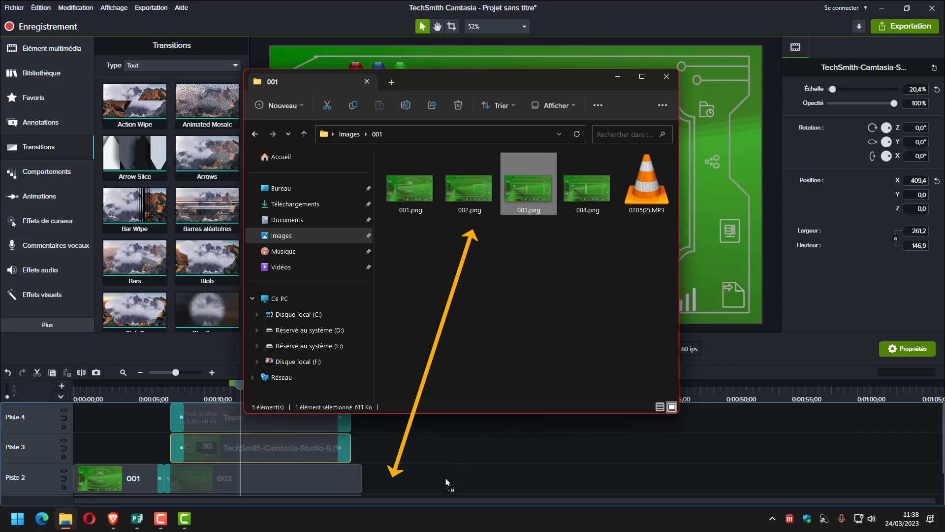
{"action": "left_click_drag", "start_coordinate": [445, 482], "coordinate": [468, 474]}
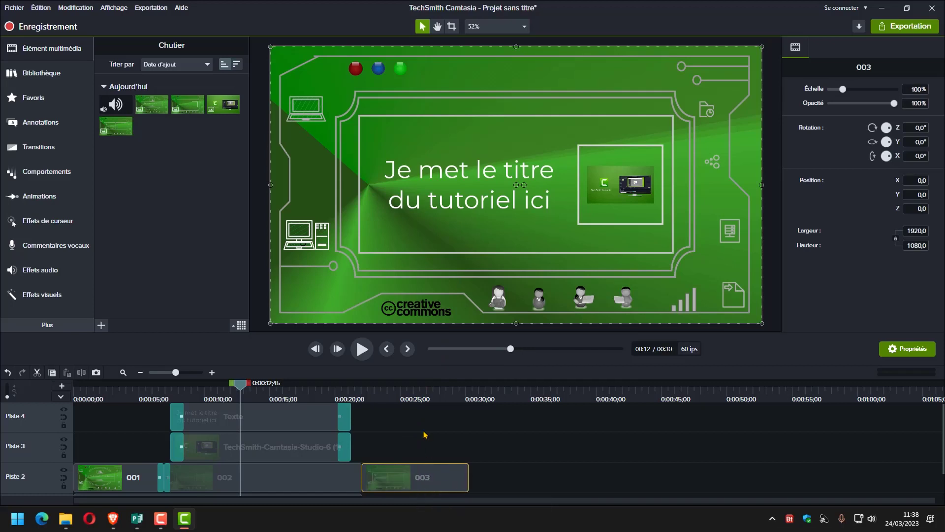
{"action": "left_click", "coordinate": [408, 394]}
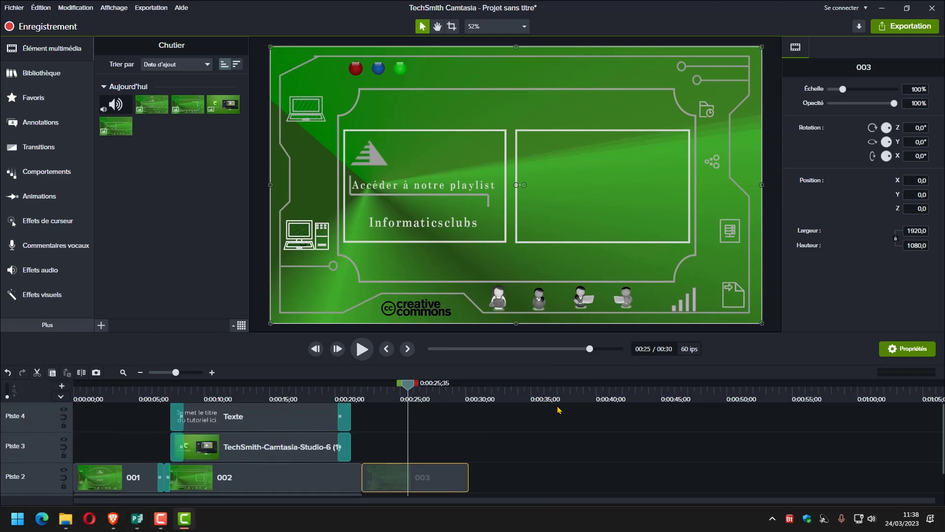
Add the audio file 0205(2).MP3 a second time on Piste 1, starting at the end of clip 003
{"action": "scroll", "coordinate": [559, 410], "scroll_direction": "down", "scroll_amount": 1}
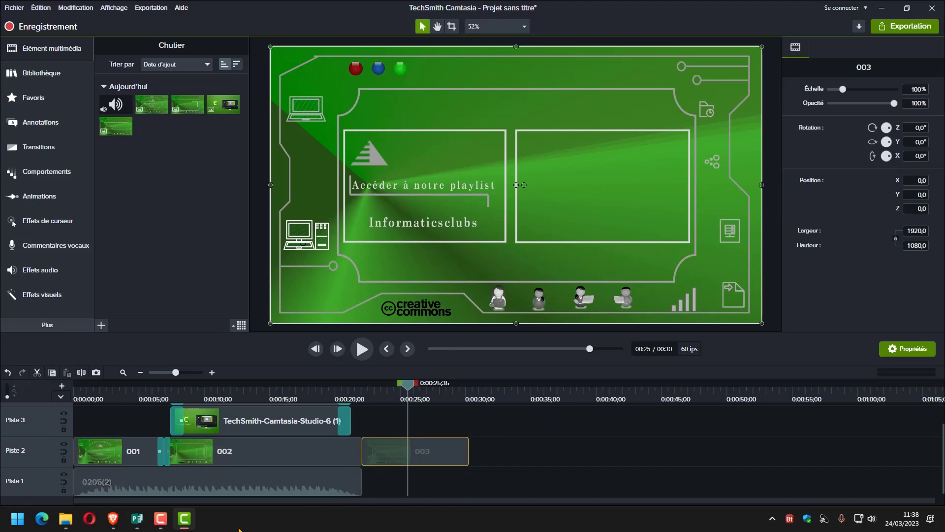
{"action": "mouse_move", "coordinate": [64, 523]}
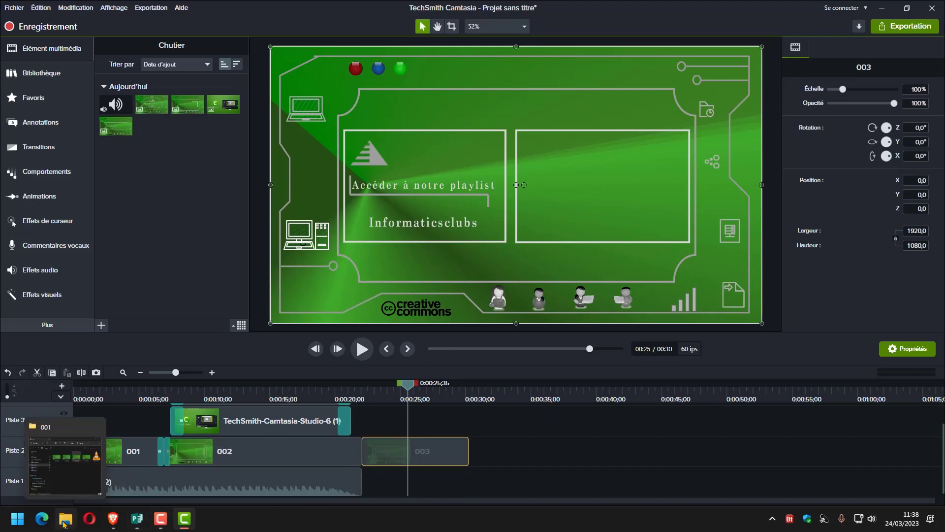
{"action": "left_click", "coordinate": [69, 463]}
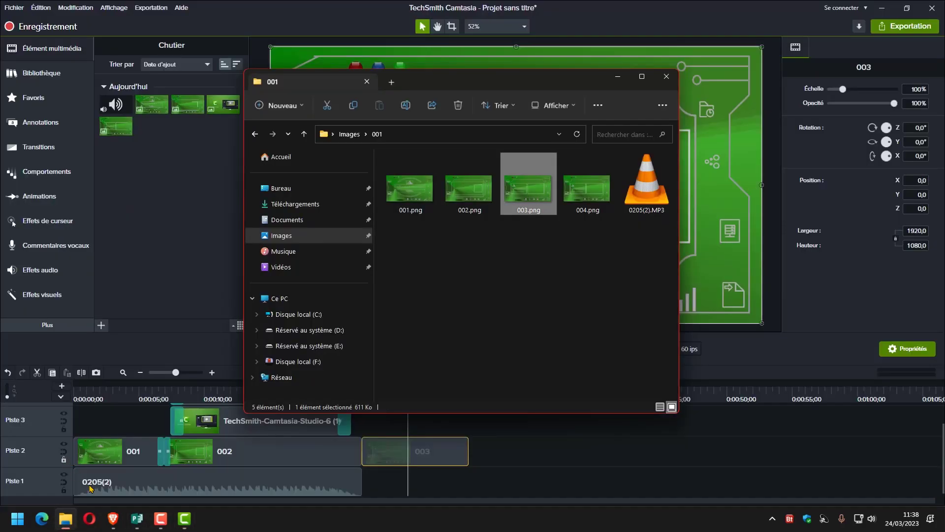
{"action": "left_click", "coordinate": [646, 190]}
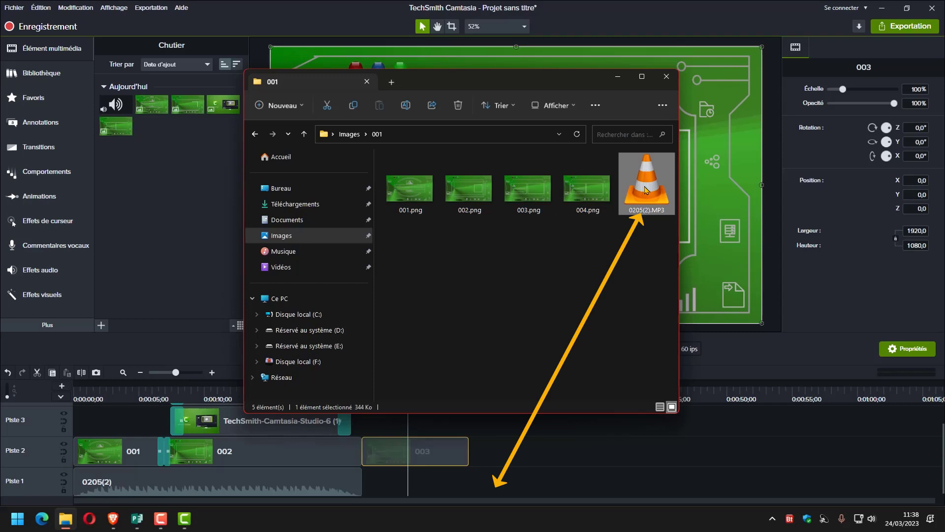
{"action": "left_click_drag", "start_coordinate": [644, 191], "coordinate": [565, 468]}
{"action": "left_click_drag", "start_coordinate": [500, 481], "coordinate": [482, 486]}
{"action": "left_click_drag", "start_coordinate": [568, 487], "coordinate": [563, 487]}
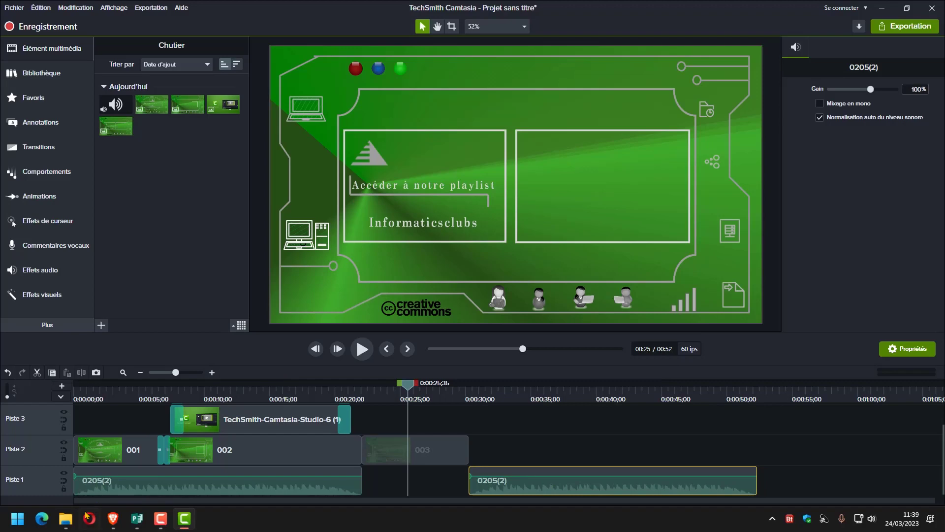
Add 004.png right after clip 003 on Piste 2 and extend it to the end of the second audio clip
{"action": "mouse_move", "coordinate": [67, 528]}
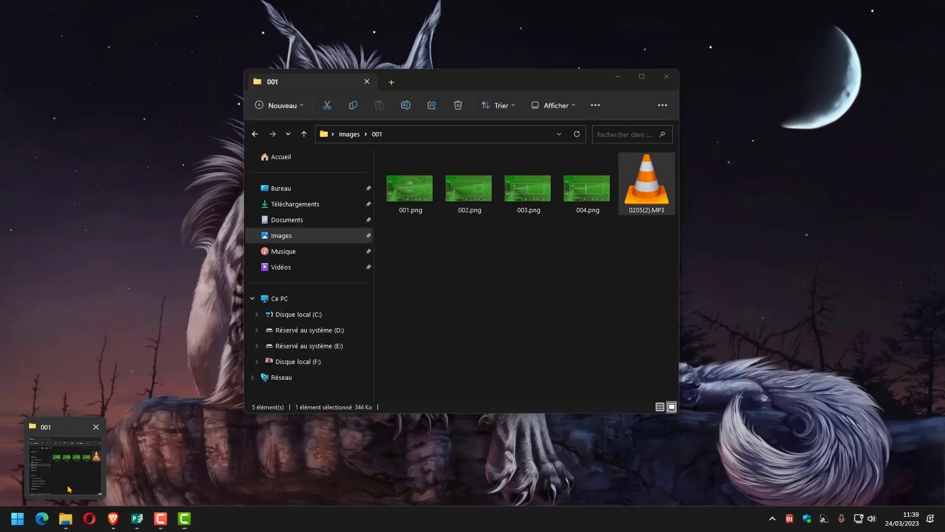
{"action": "left_click", "coordinate": [65, 468]}
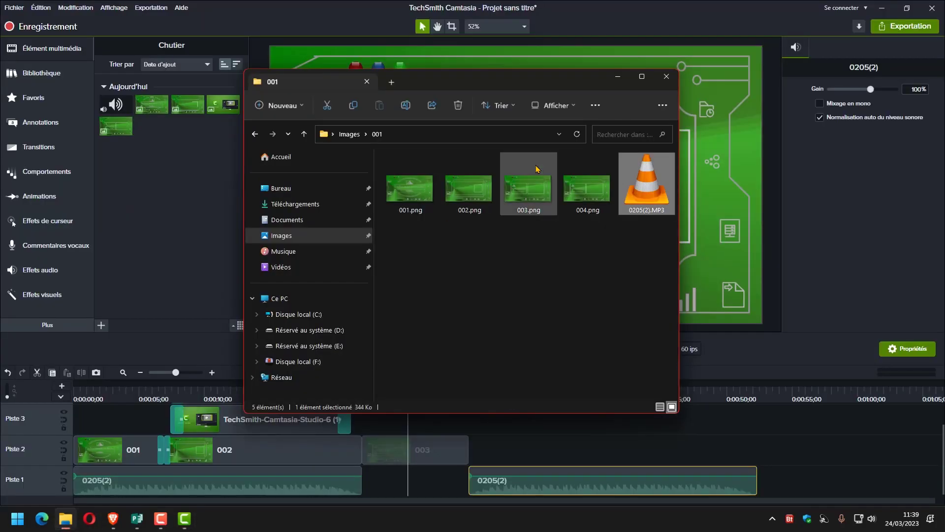
{"action": "left_click_drag", "start_coordinate": [587, 190], "coordinate": [460, 458]}
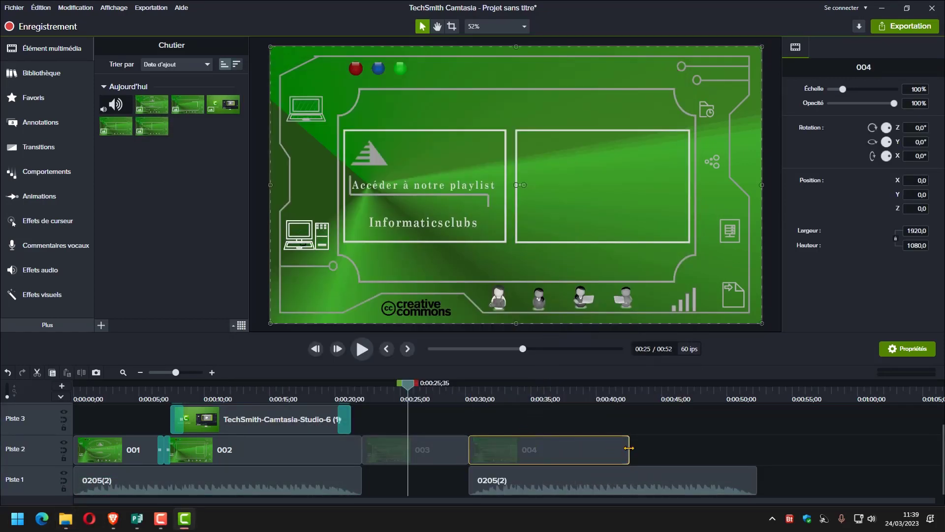
{"action": "left_click_drag", "start_coordinate": [629, 448], "coordinate": [754, 444]}
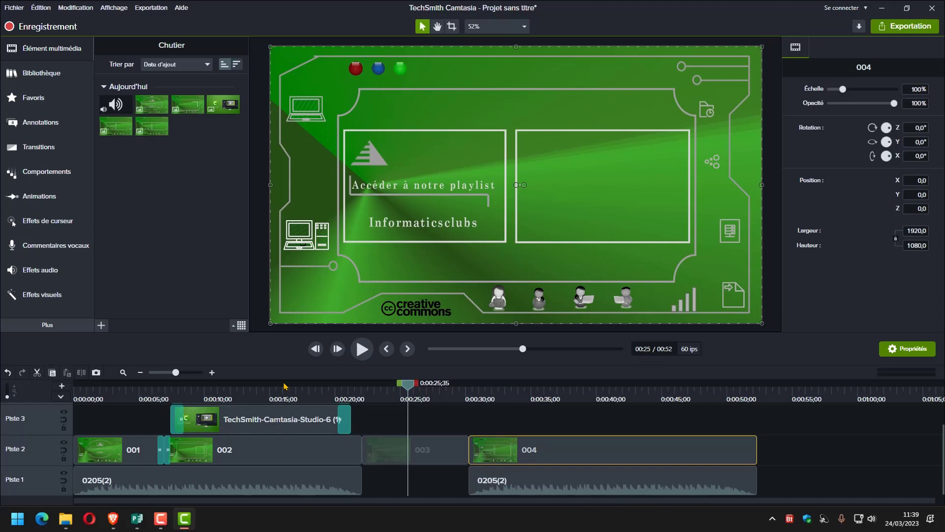
View the intro at 0:00:03;01 and at 0:00:13;59 on the timeline
{"action": "left_click", "coordinate": [243, 392]}
{"action": "left_click", "coordinate": [113, 394]}
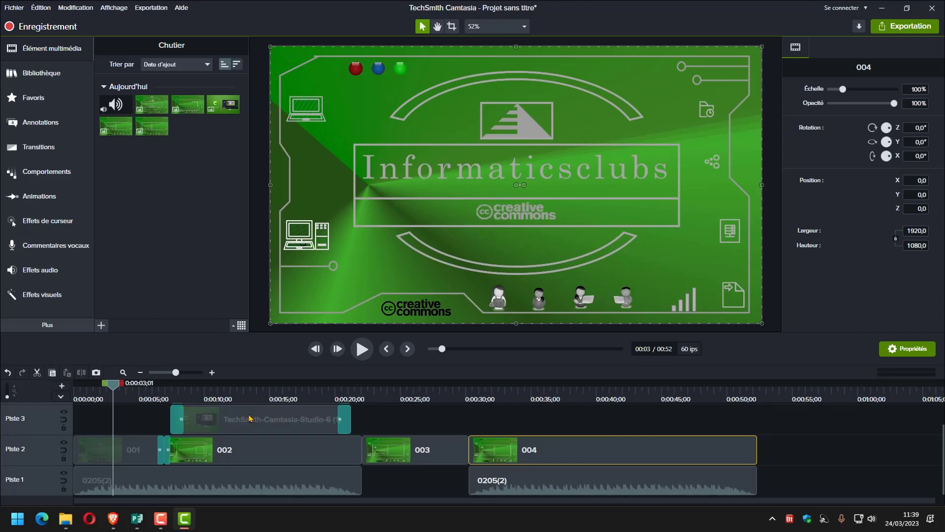
{"action": "left_click", "coordinate": [256, 392]}
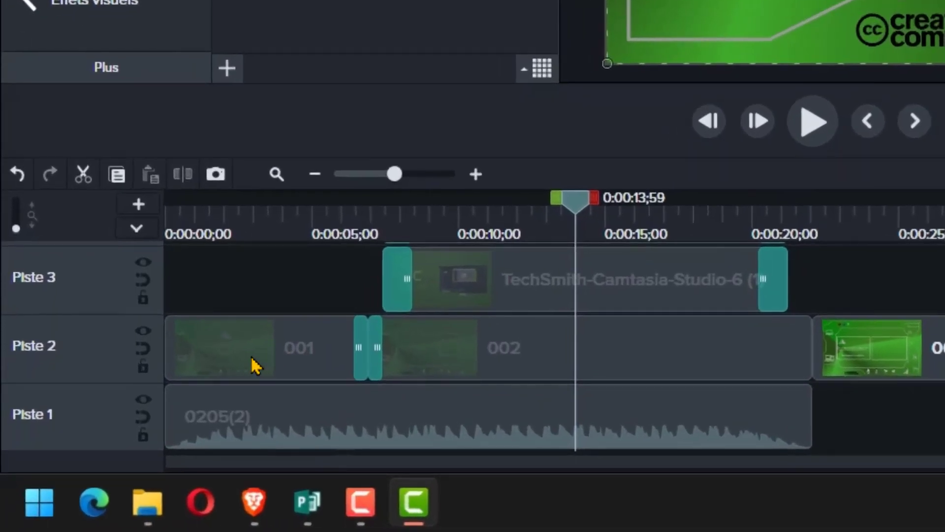
Group image clips 001 and 002 on Piste 2 with the first 0205(2) audio clip on Piste 1
{"action": "left_click", "coordinate": [255, 365]}
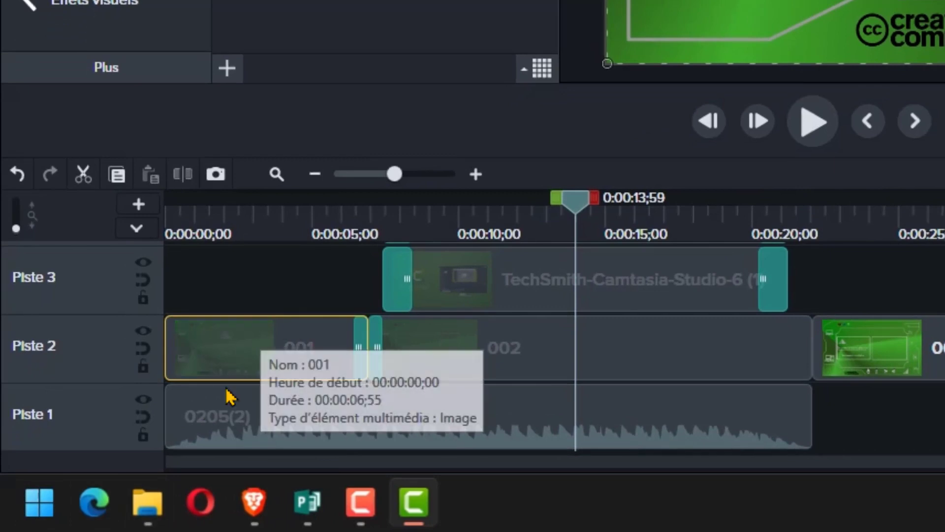
{"action": "mouse_move", "coordinate": [148, 523]}
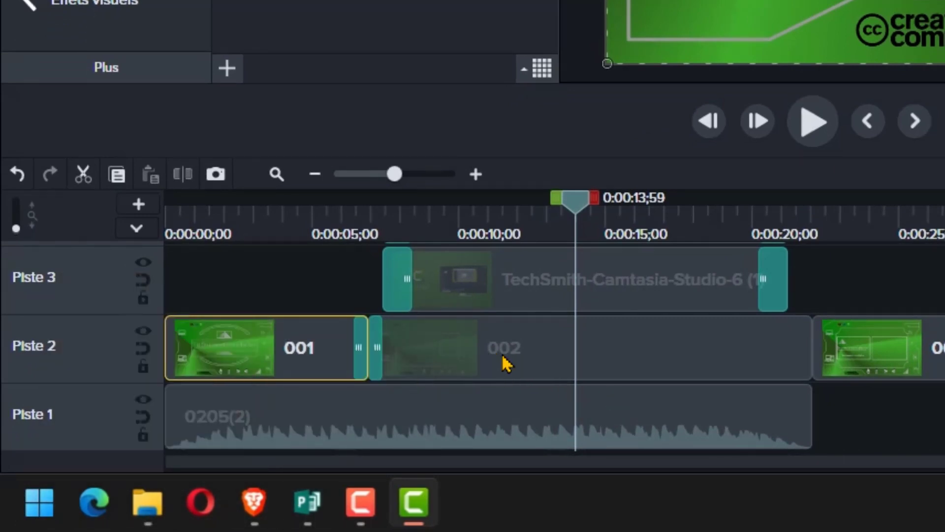
{"action": "left_click", "coordinate": [530, 354], "text": "ctrl"}
{"action": "left_click", "coordinate": [470, 437], "text": "ctrl"}
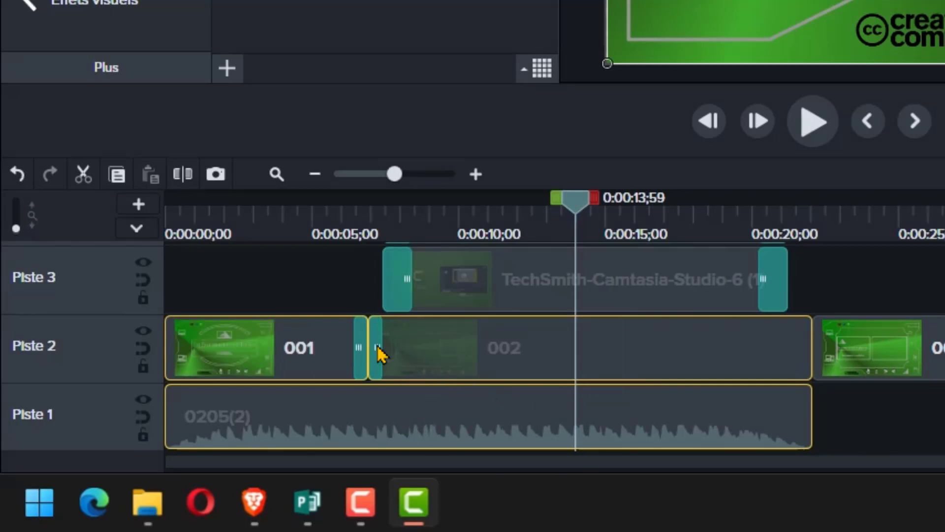
{"action": "right_click", "coordinate": [298, 352]}
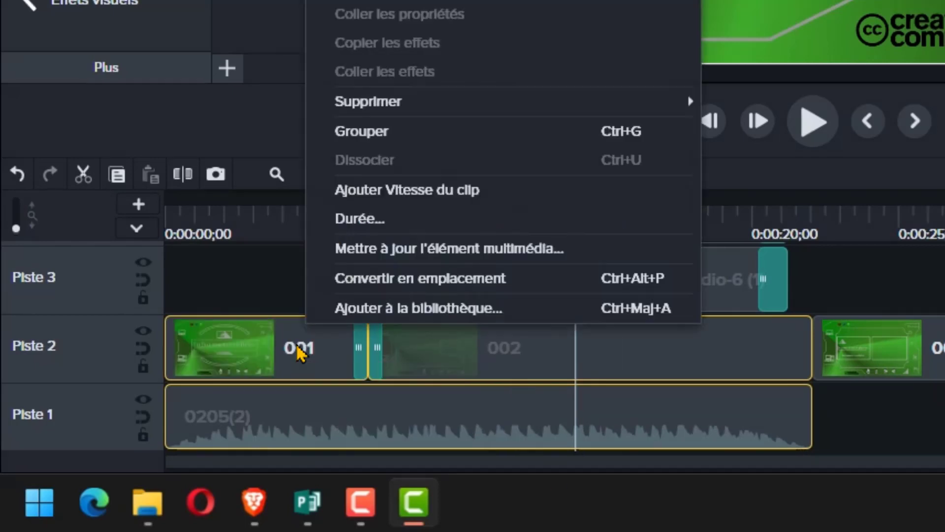
{"action": "left_click", "coordinate": [405, 134]}
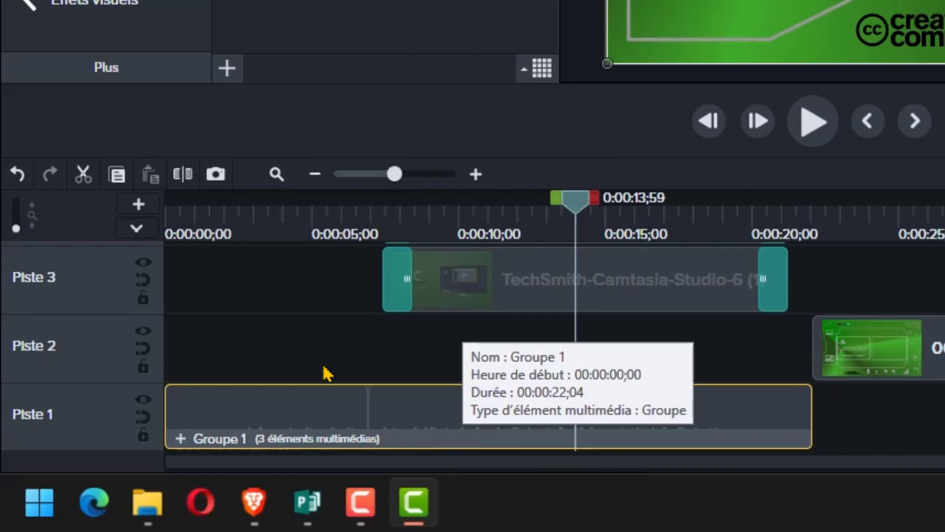
Move the TechSmith-Camtasia-Studio-6 image clip down to Piste 2 and the text clip down to Piste 3, keeping their start times
{"action": "left_click", "coordinate": [512, 273]}
{"action": "left_click_drag", "start_coordinate": [513, 274], "coordinate": [503, 350]}
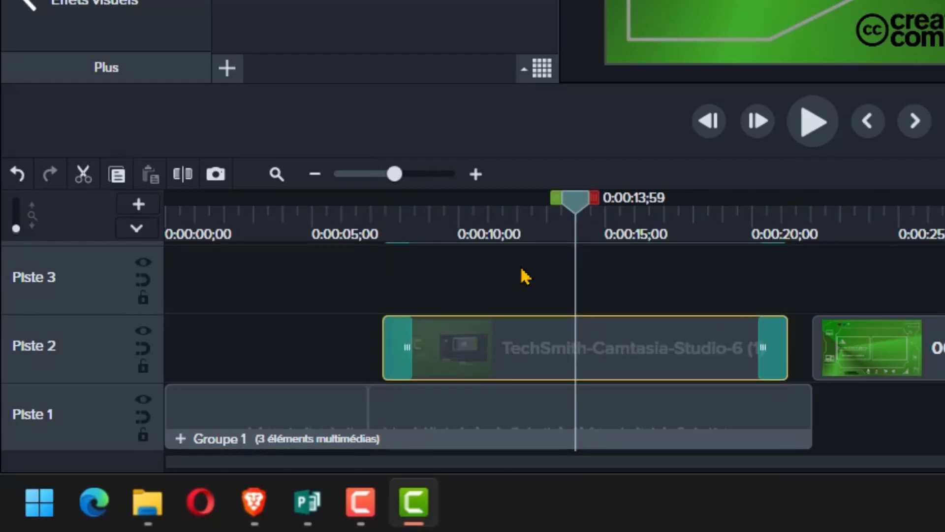
{"action": "scroll", "coordinate": [578, 286], "scroll_direction": "up", "scroll_amount": 1}
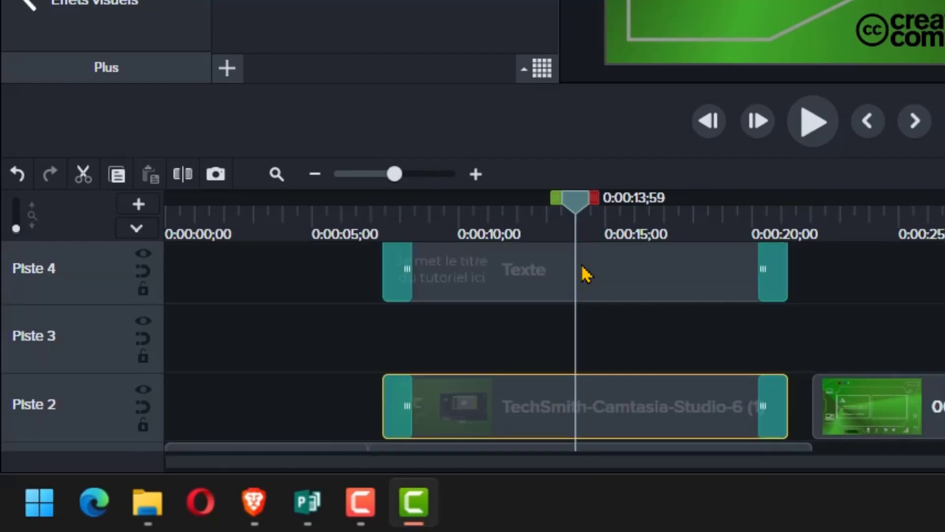
{"action": "left_click_drag", "start_coordinate": [586, 274], "coordinate": [583, 388]}
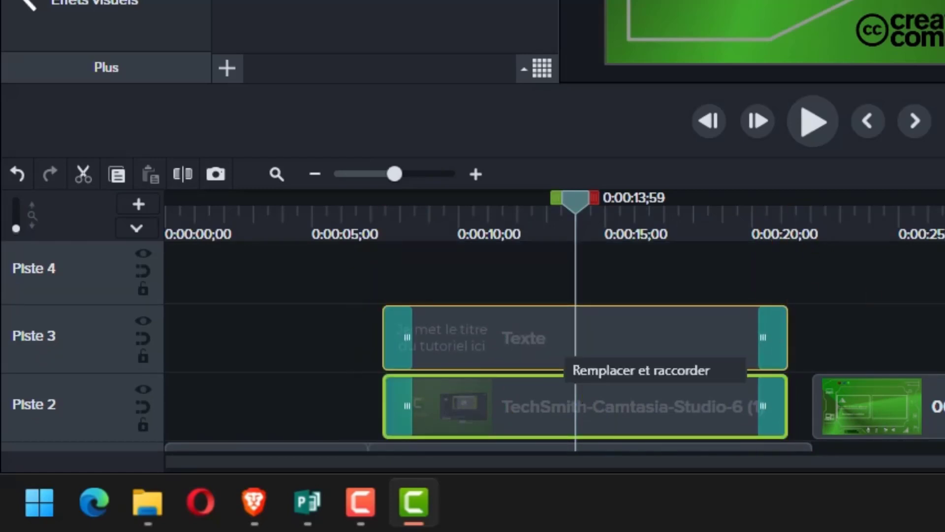
{"action": "scroll", "coordinate": [302, 303], "scroll_direction": "down", "scroll_amount": 1}
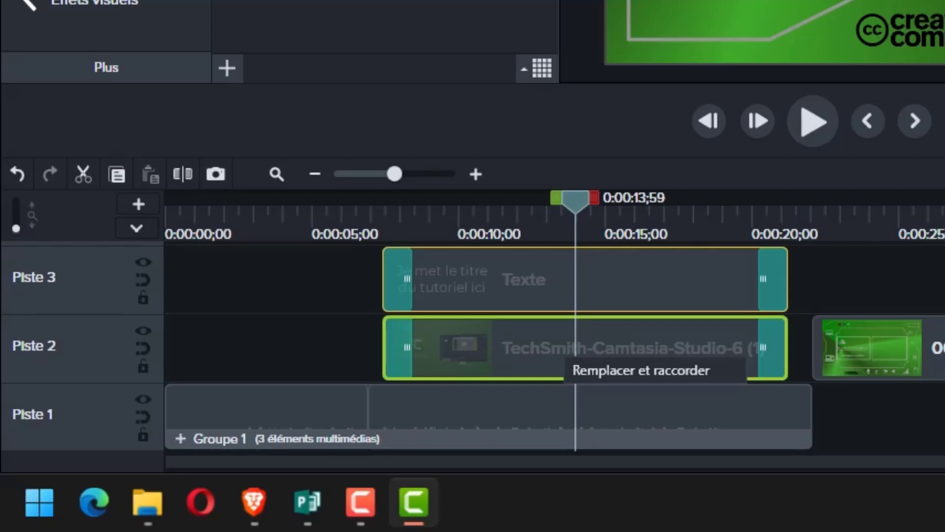
Group image clip 004 on Piste 2 with the second 0205(2) audio clip on Piste 1
{"action": "left_click", "coordinate": [921, 365]}
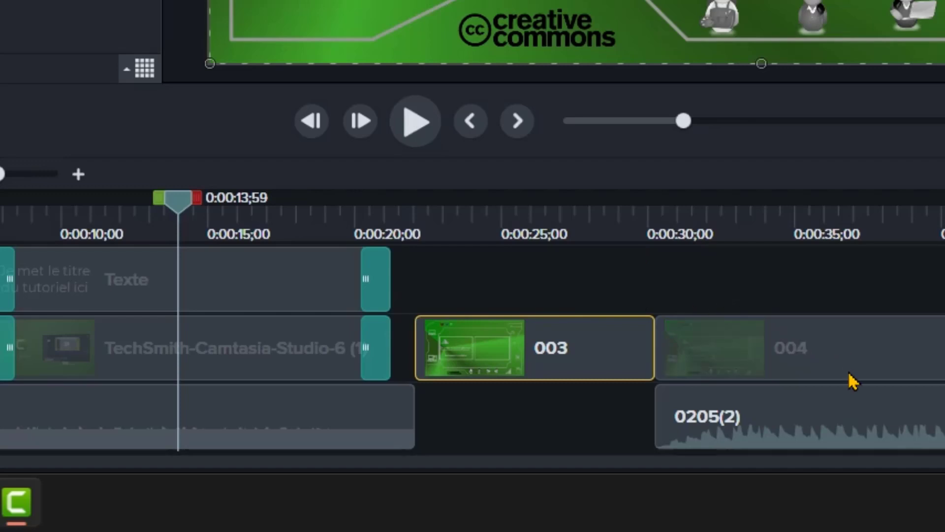
{"action": "left_click", "coordinate": [860, 355]}
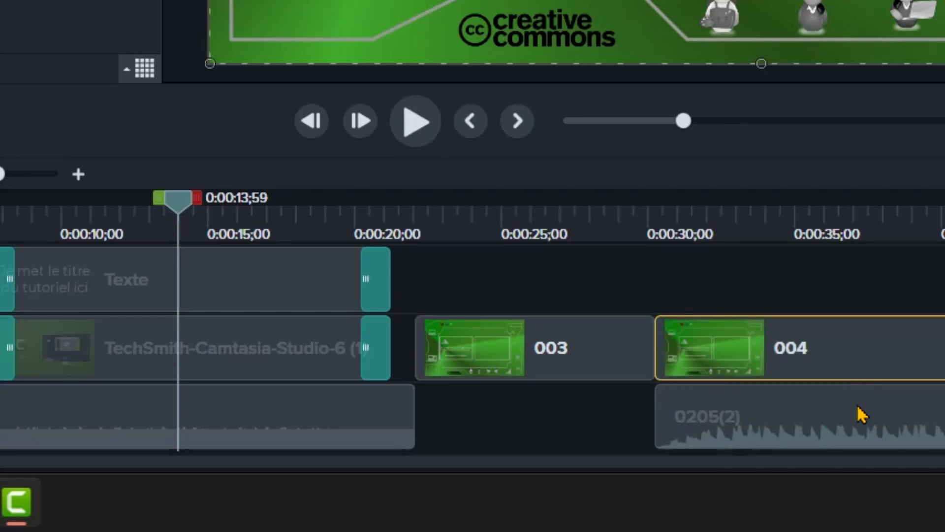
{"action": "left_click", "coordinate": [867, 427]}
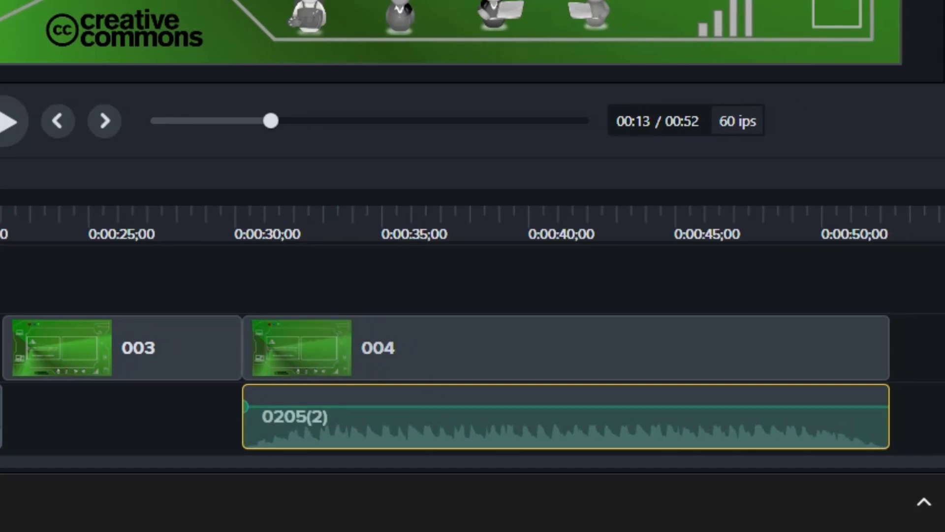
{"action": "left_click", "coordinate": [442, 364]}
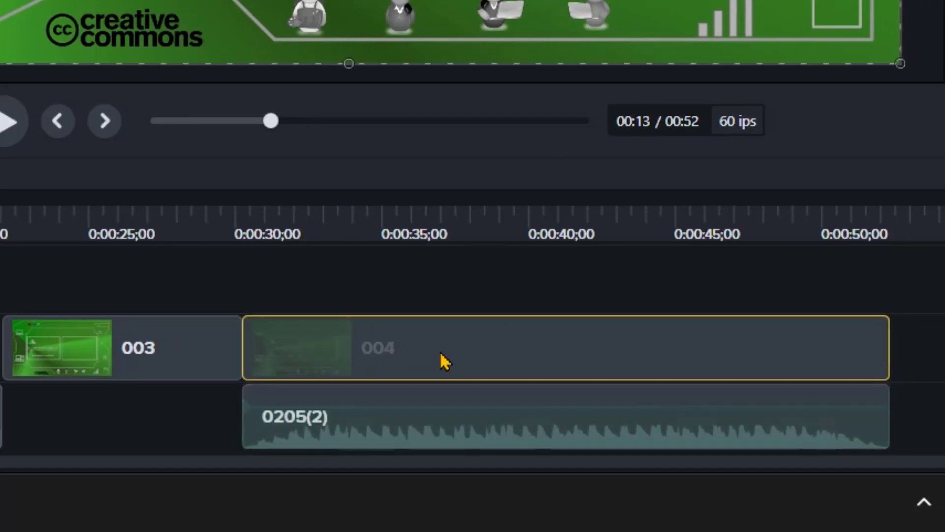
{"action": "left_click", "coordinate": [473, 442], "text": "ctrl"}
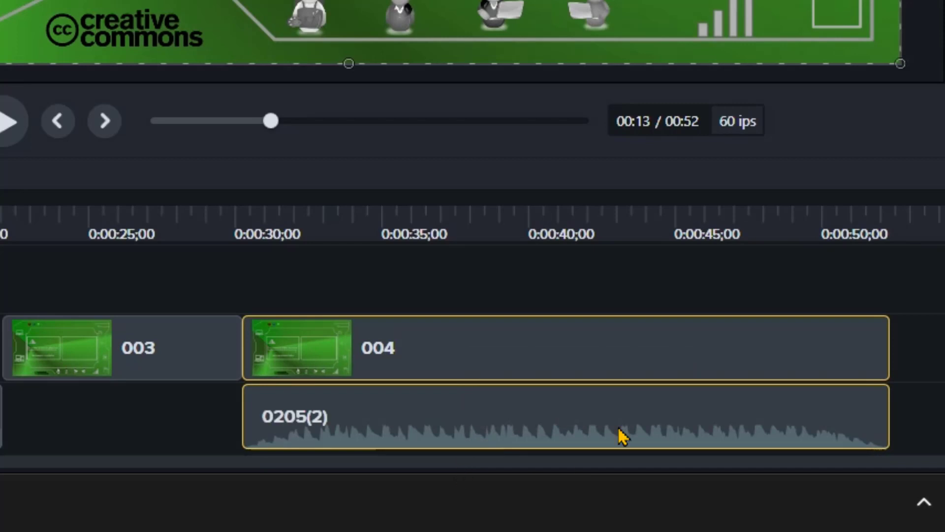
{"action": "right_click", "coordinate": [557, 351]}
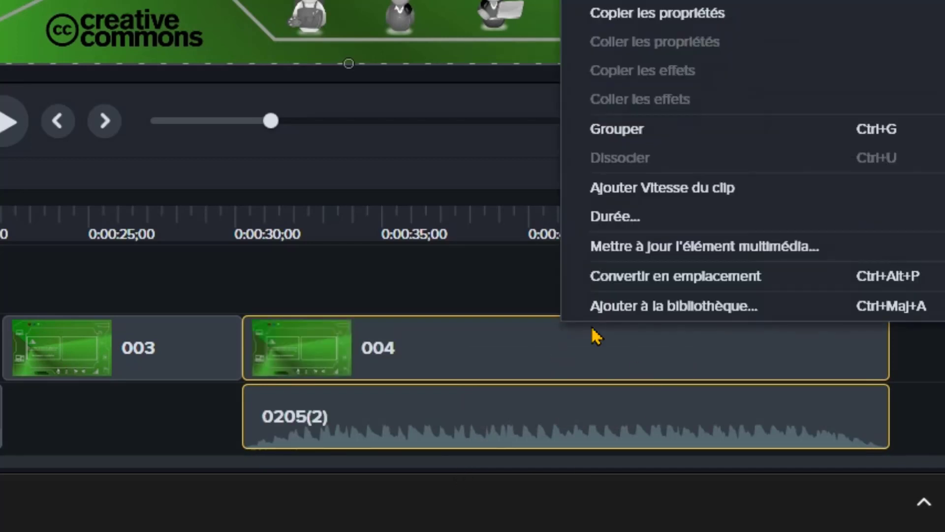
{"action": "left_click", "coordinate": [651, 139]}
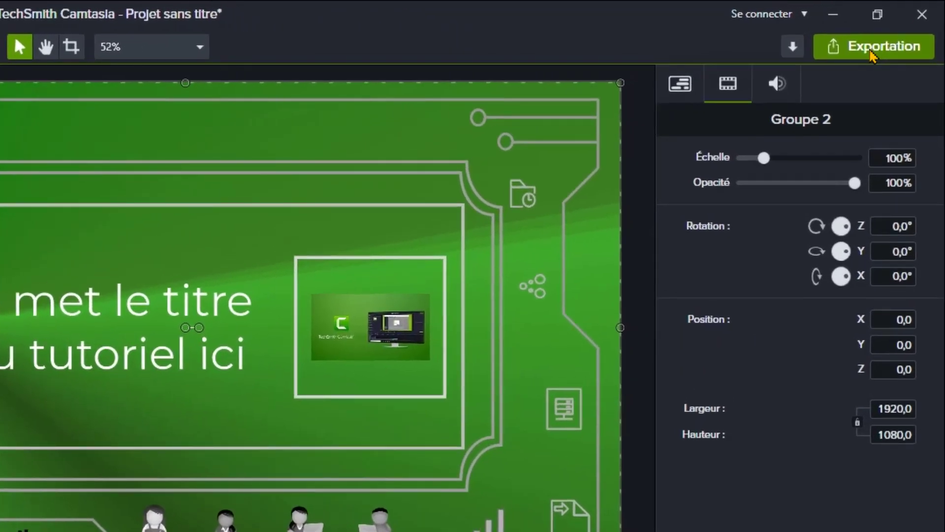
Start a local file export using the MP4 uniquement (jusqu'à 1080p) preset and proceed to the file name and folder settings
{"action": "left_click", "coordinate": [871, 54]}
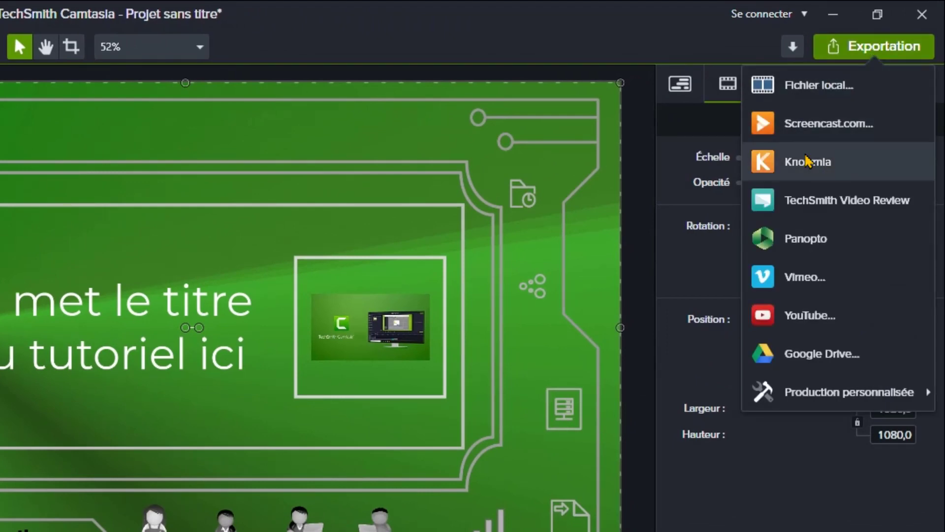
{"action": "left_click", "coordinate": [820, 86]}
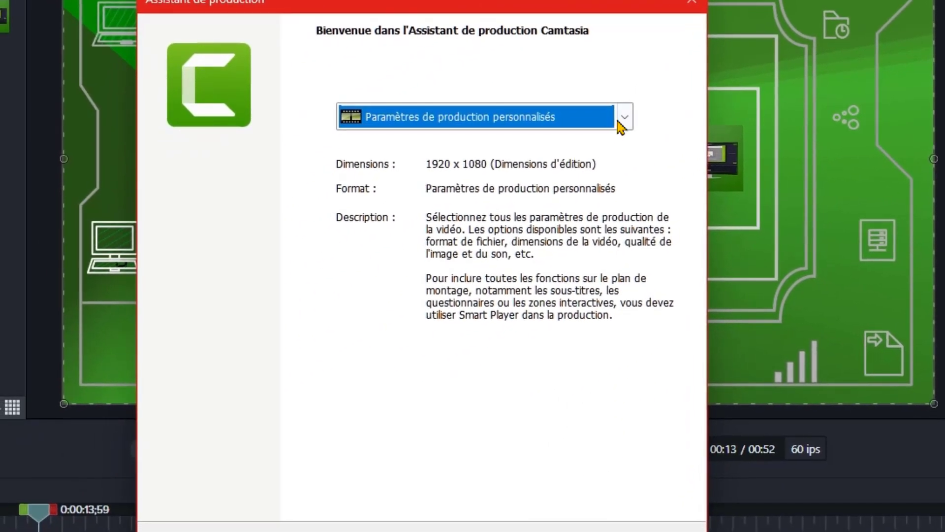
{"action": "left_click", "coordinate": [621, 122]}
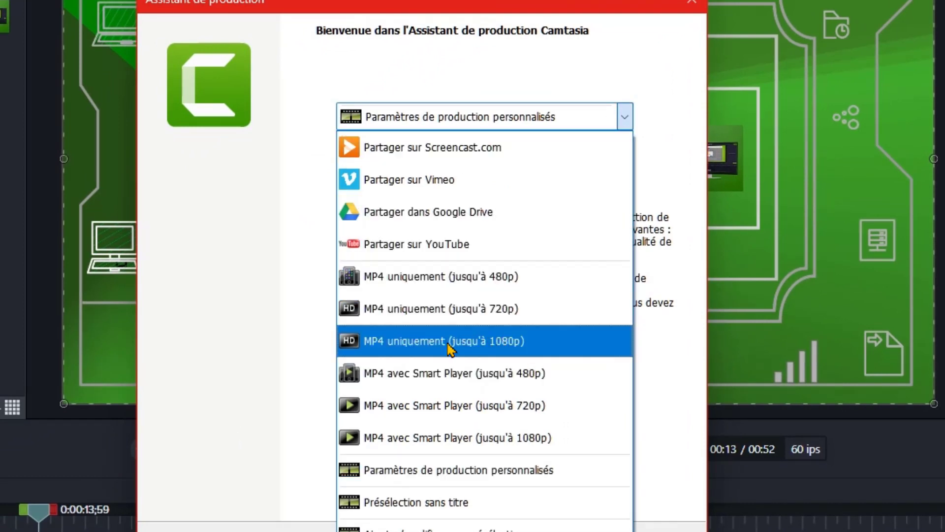
{"action": "left_click", "coordinate": [396, 341]}
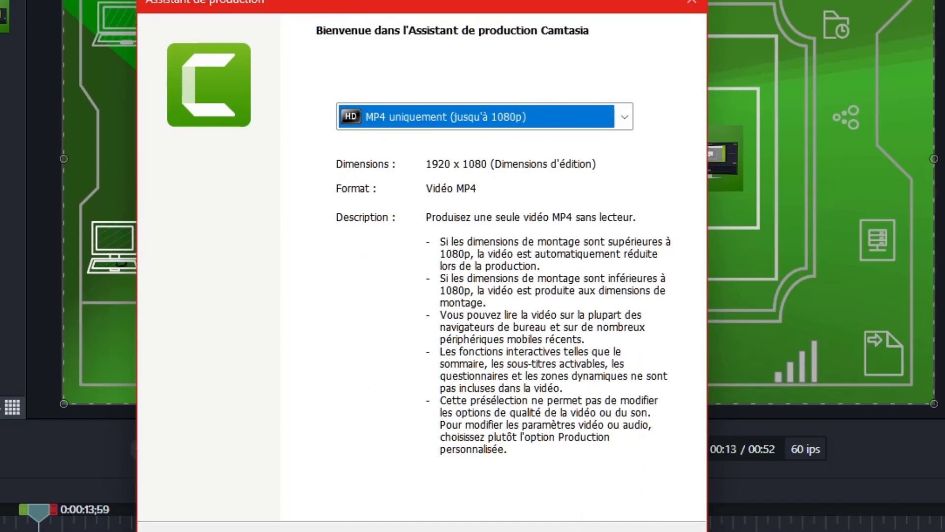
{"action": "left_click", "coordinate": [591, 531]}
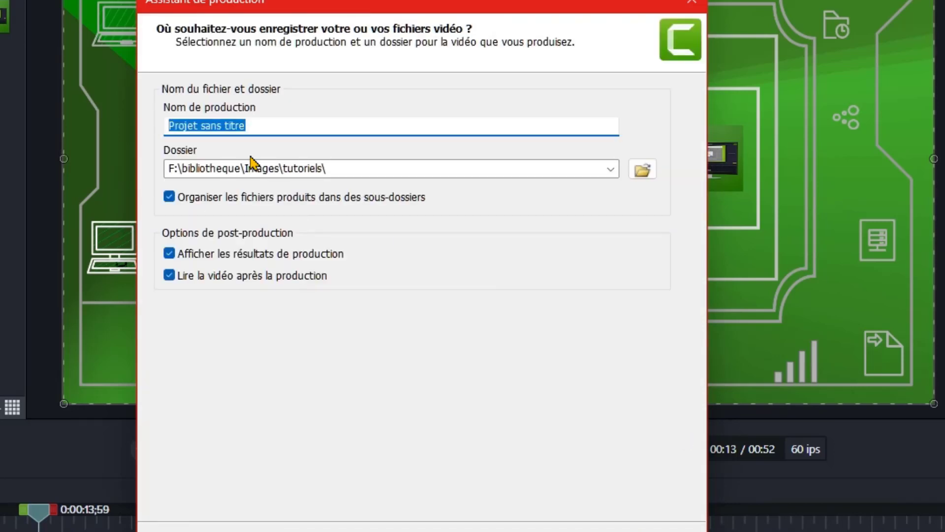
Name the production "mon modèle", produce the video in the tutoriels folder and close the production results
{"action": "left_click_drag", "start_coordinate": [263, 125], "coordinate": [146, 143]}
{"action": "type", "text": "m"}
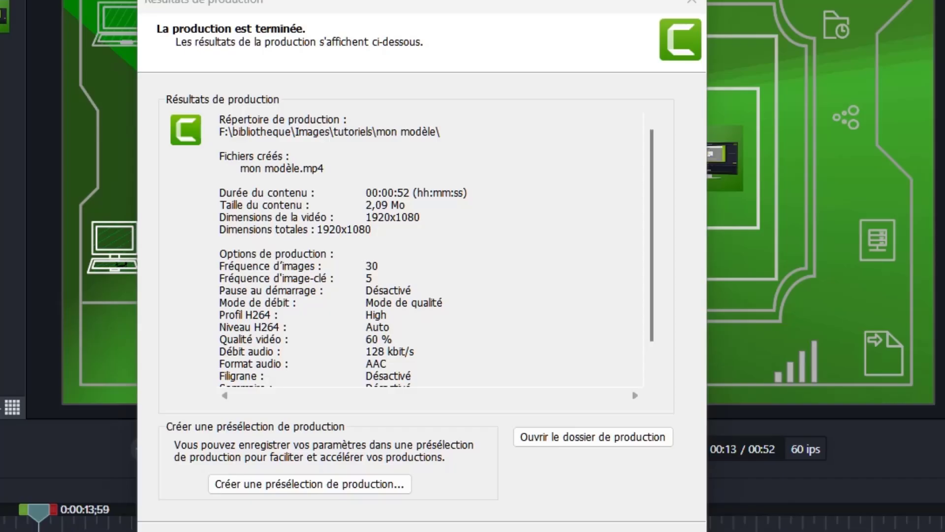
{"action": "key", "text": "Return"}
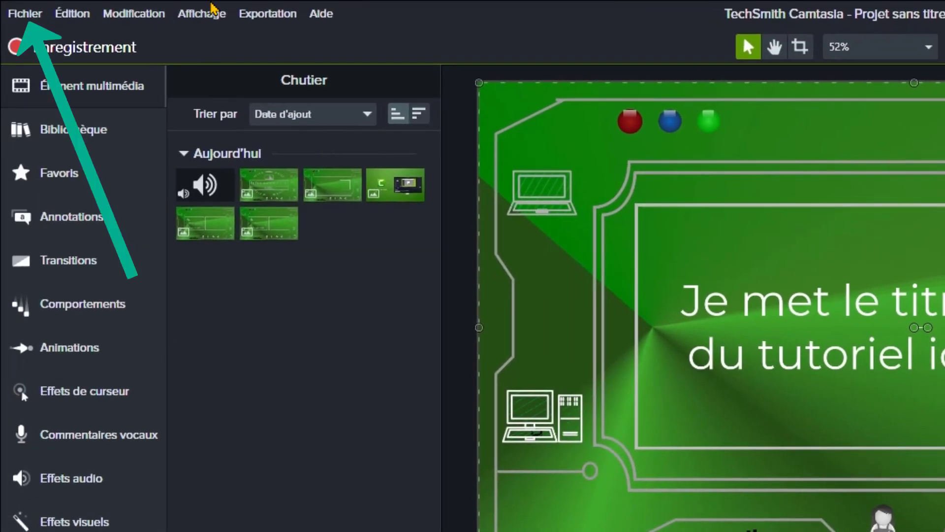
Save the project as a template named "mon modèle" and dismiss the template notice
{"action": "left_click", "coordinate": [23, 18]}
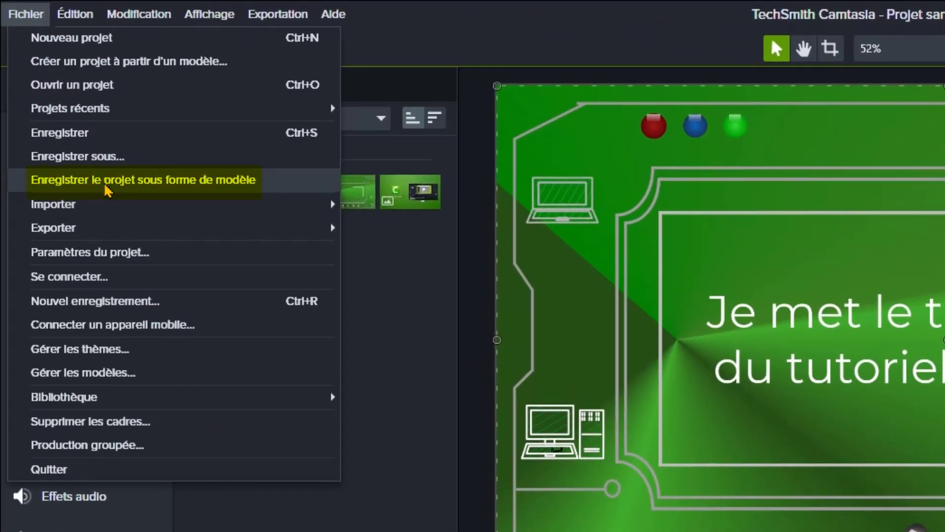
{"action": "left_click", "coordinate": [107, 191]}
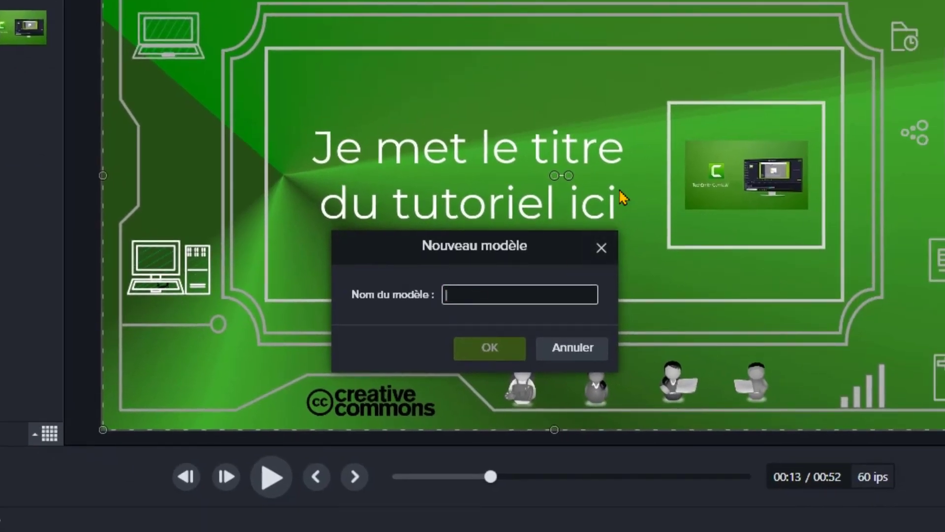
{"action": "type", "text": "mon modèle"}
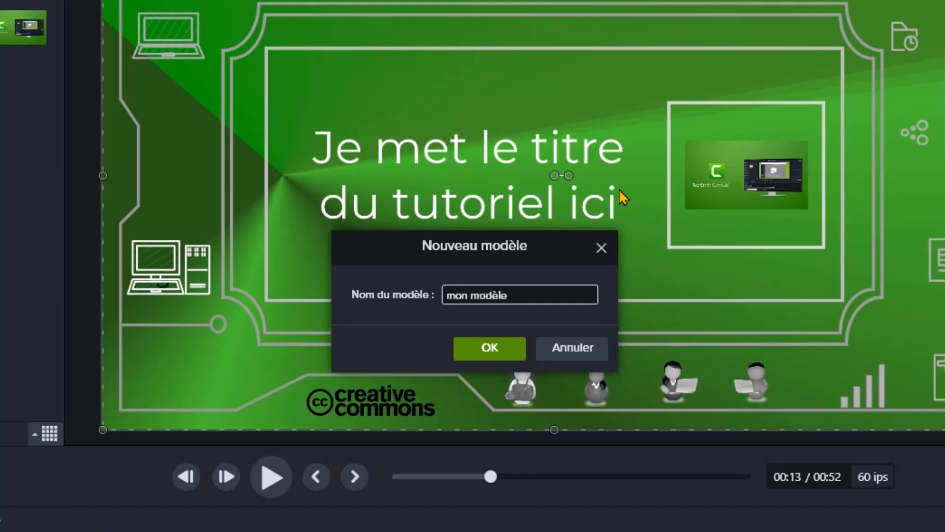
{"action": "left_click", "coordinate": [485, 353]}
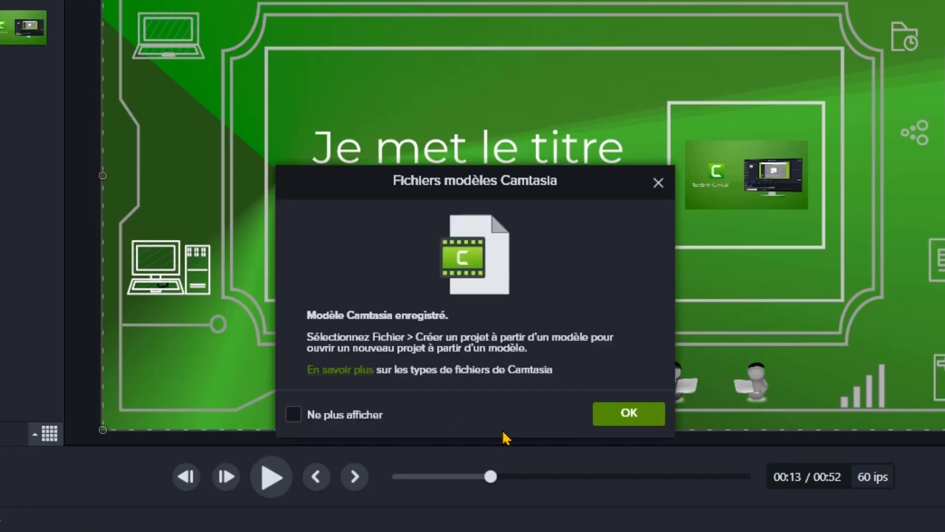
{"action": "left_click", "coordinate": [628, 414]}
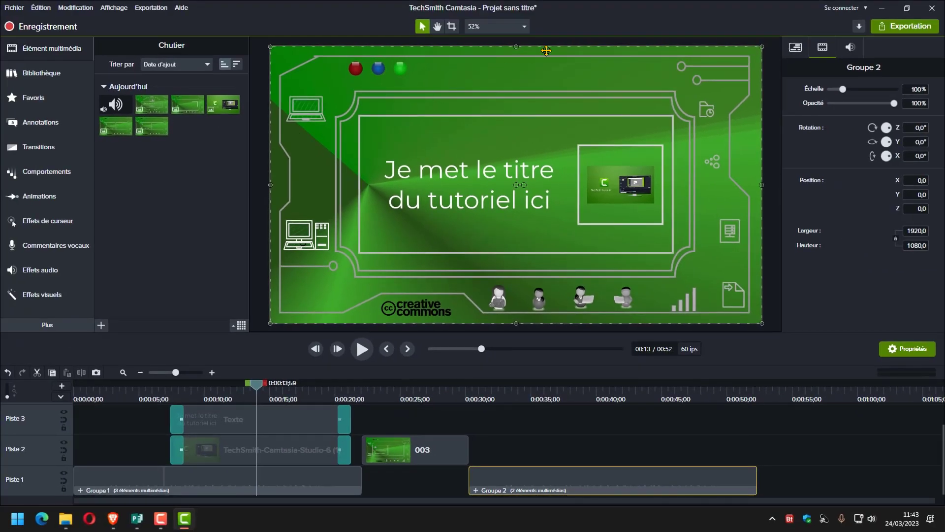
Close Camtasia without saving the changes to the untitled project
{"action": "left_click", "coordinate": [932, 8]}
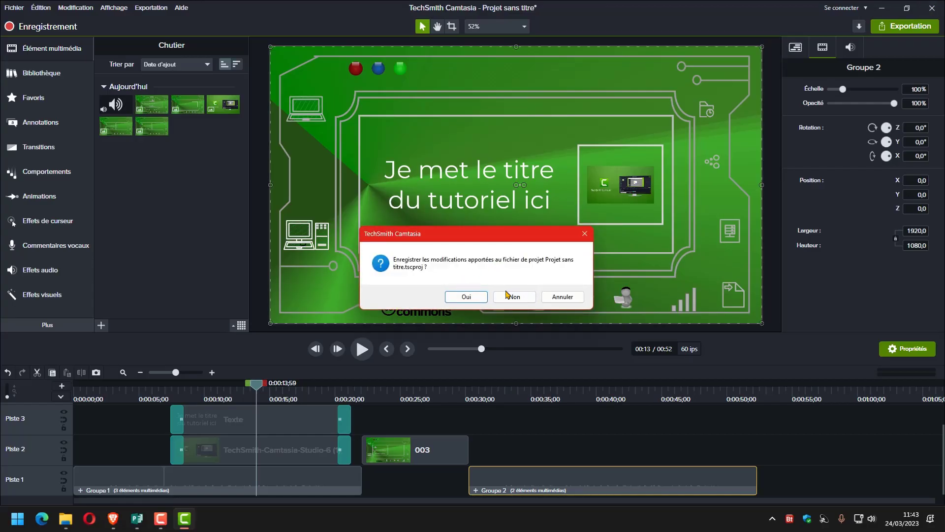
{"action": "left_click", "coordinate": [506, 296]}
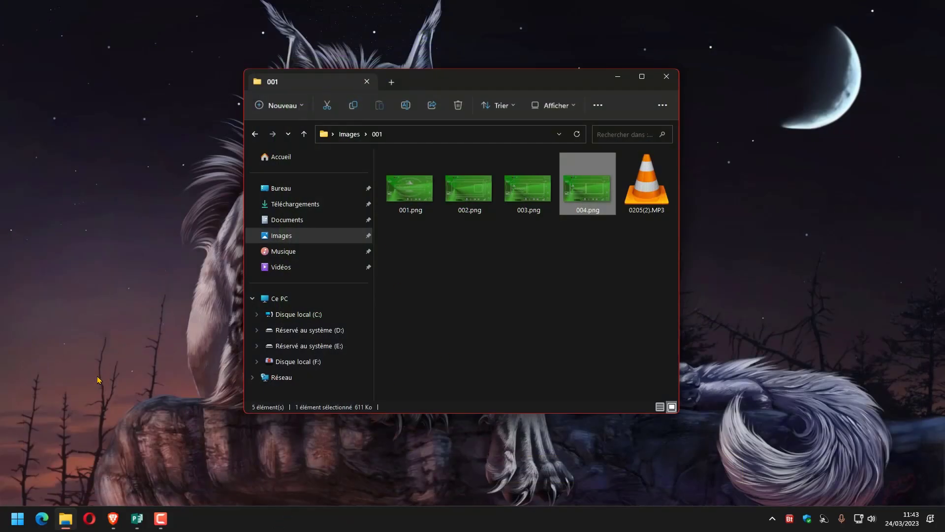
Launch Camtasia and create a new project from the "mon modèle" template
{"action": "left_click", "coordinate": [17, 517]}
{"action": "left_click", "coordinate": [55, 197]}
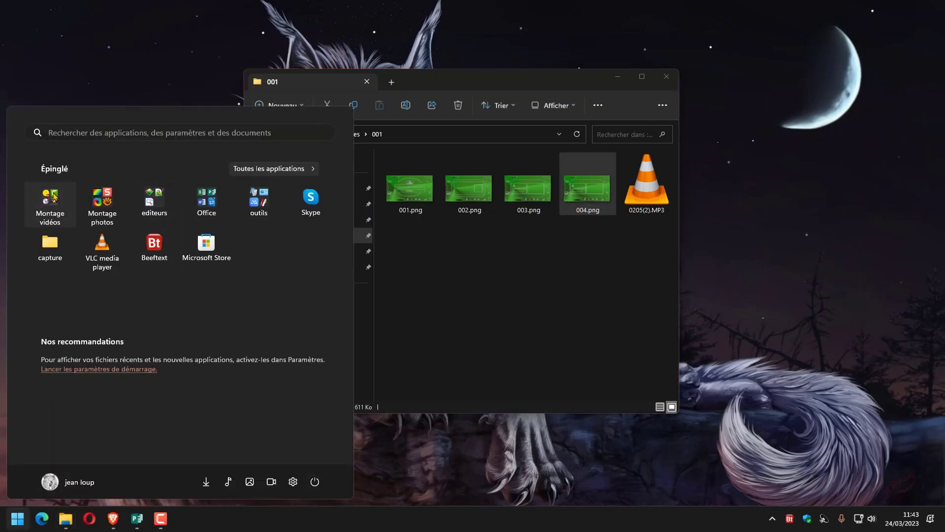
{"action": "left_click", "coordinate": [154, 276]}
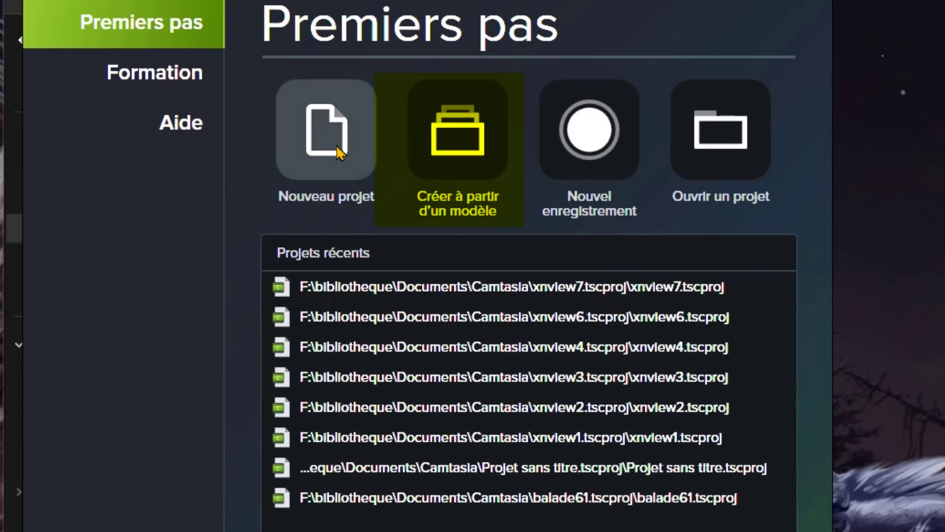
{"action": "left_click", "coordinate": [453, 153]}
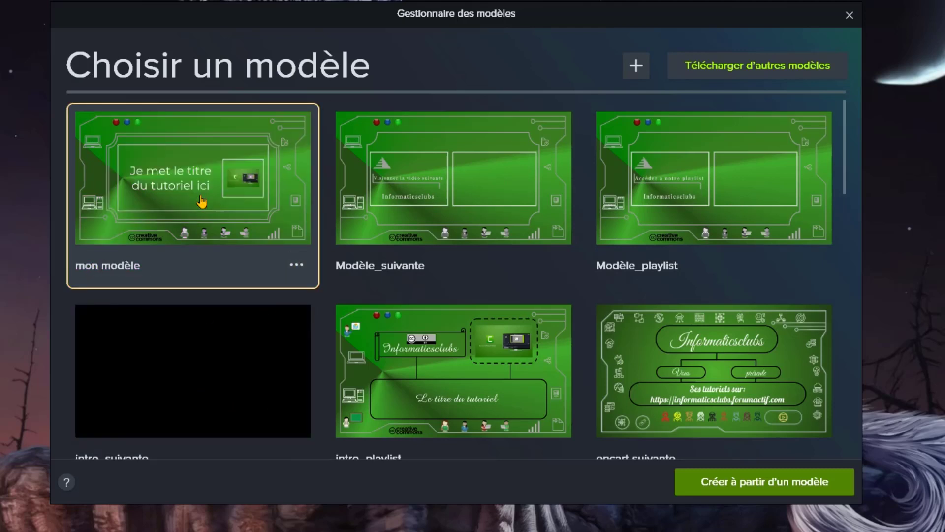
{"action": "left_click", "coordinate": [751, 489]}
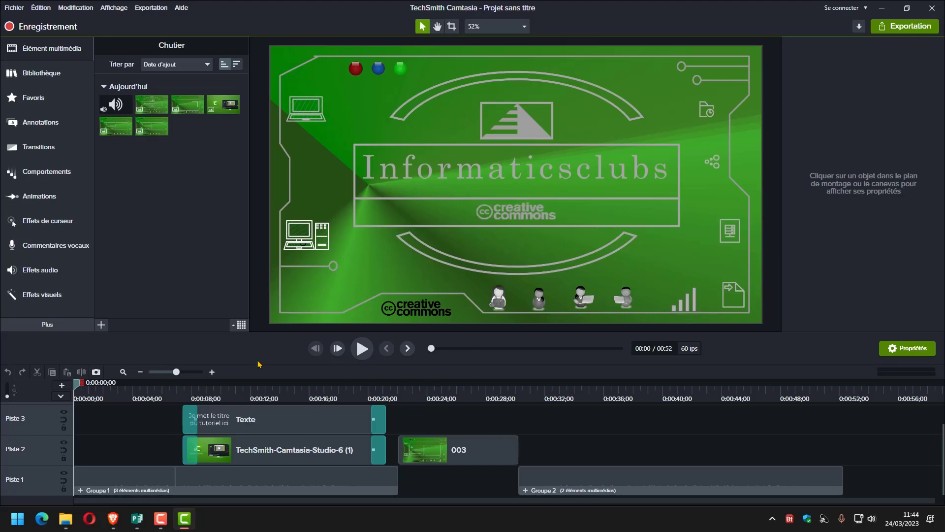
Preview the start of the project, and inspect the title text and the TechSmith-Camtasia-Studio-6 (1) image at about 13 seconds
{"action": "left_click", "coordinate": [363, 349]}
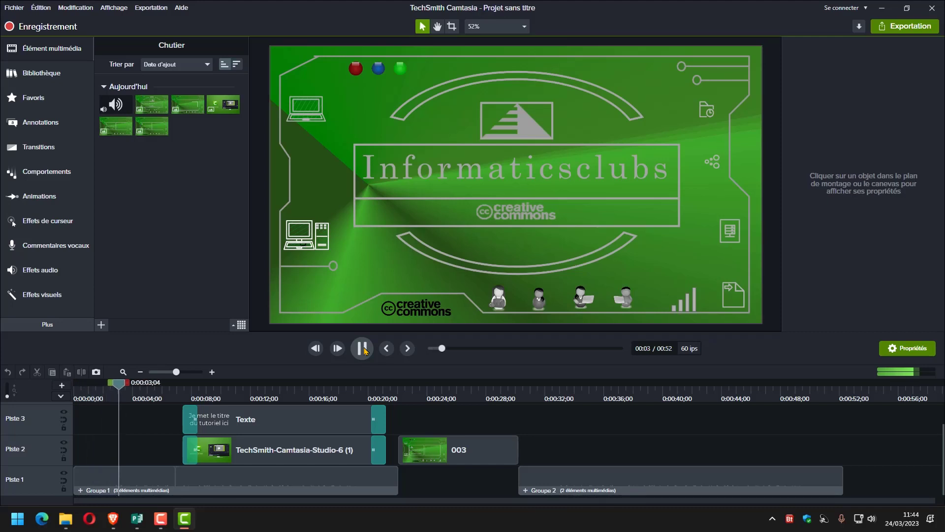
{"action": "left_click", "coordinate": [363, 349]}
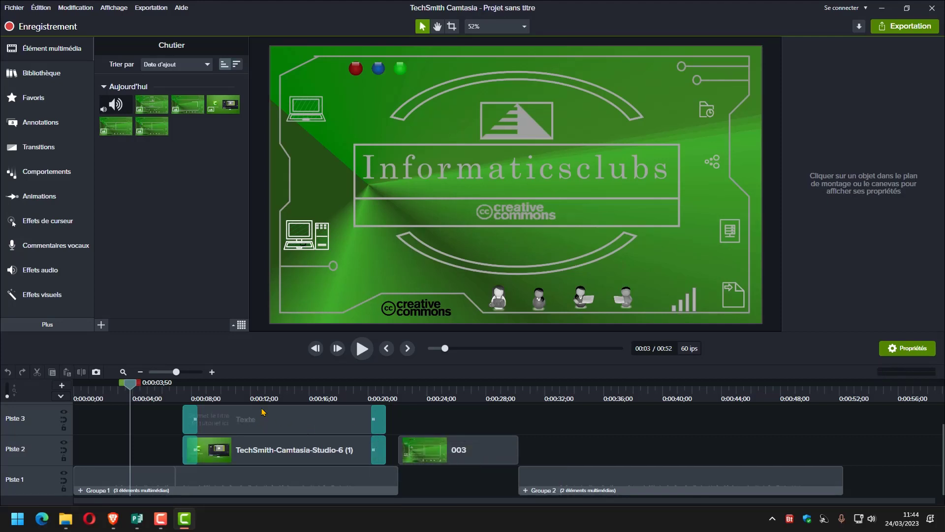
{"action": "left_click", "coordinate": [276, 387]}
{"action": "left_click", "coordinate": [298, 422]}
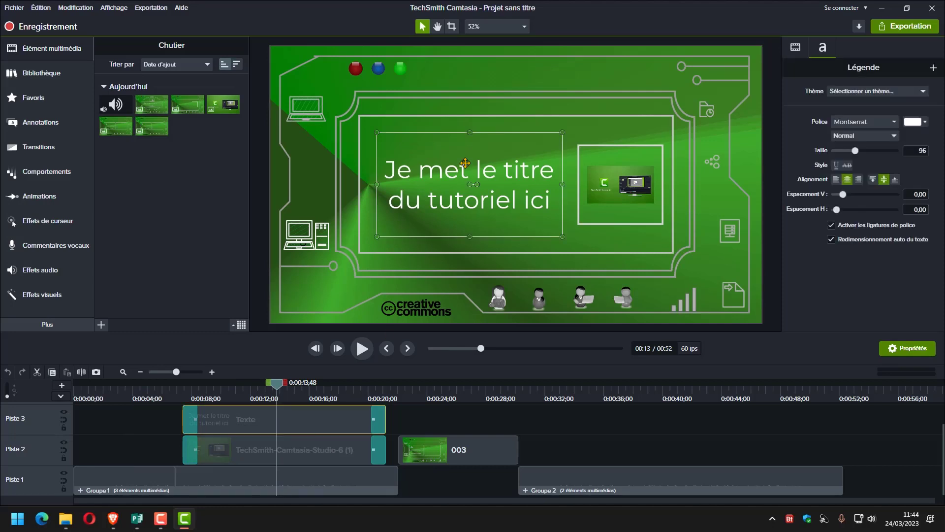
{"action": "left_click", "coordinate": [306, 455]}
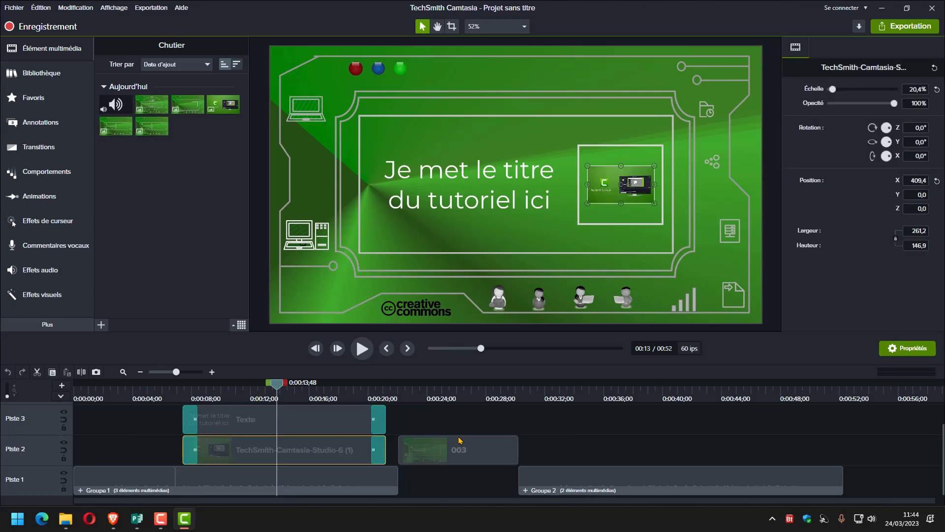
Delete the 003 placeholder clip from Piste 2 and move Groupe 2 from Piste 1 up to Piste 2
{"action": "left_click", "coordinate": [449, 451]}
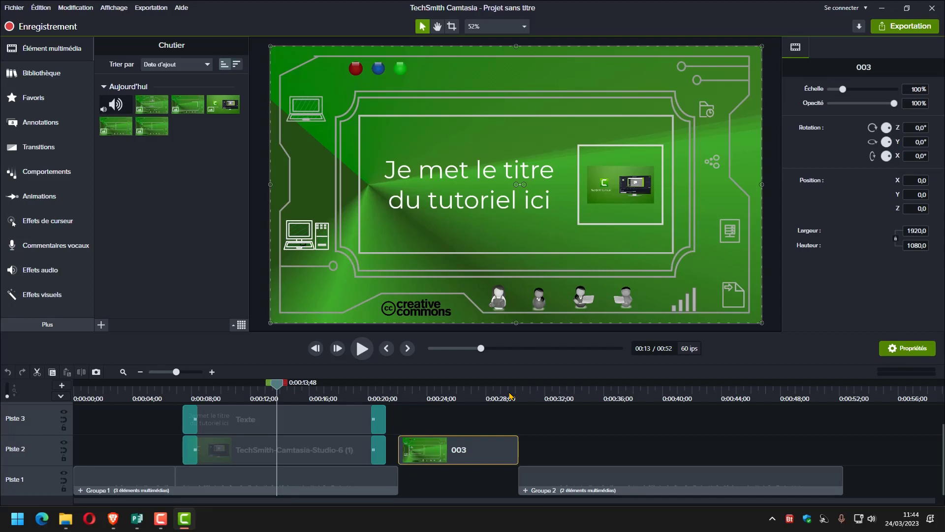
{"action": "key", "text": "Delete"}
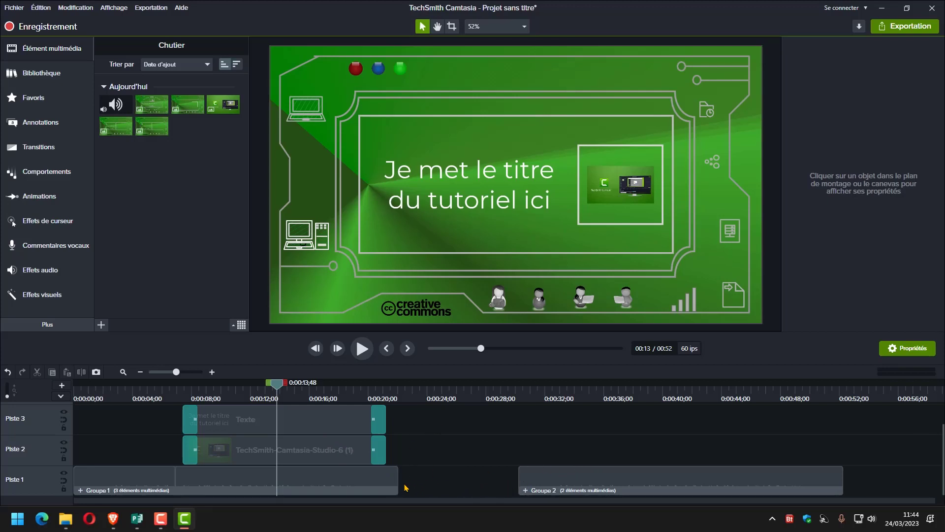
{"action": "left_click", "coordinate": [650, 485]}
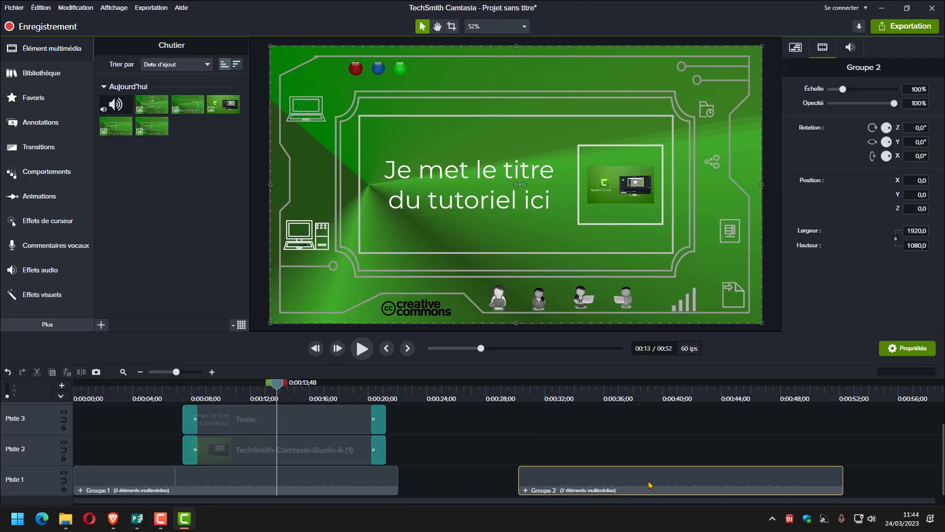
{"action": "left_click_drag", "start_coordinate": [650, 485], "coordinate": [652, 463]}
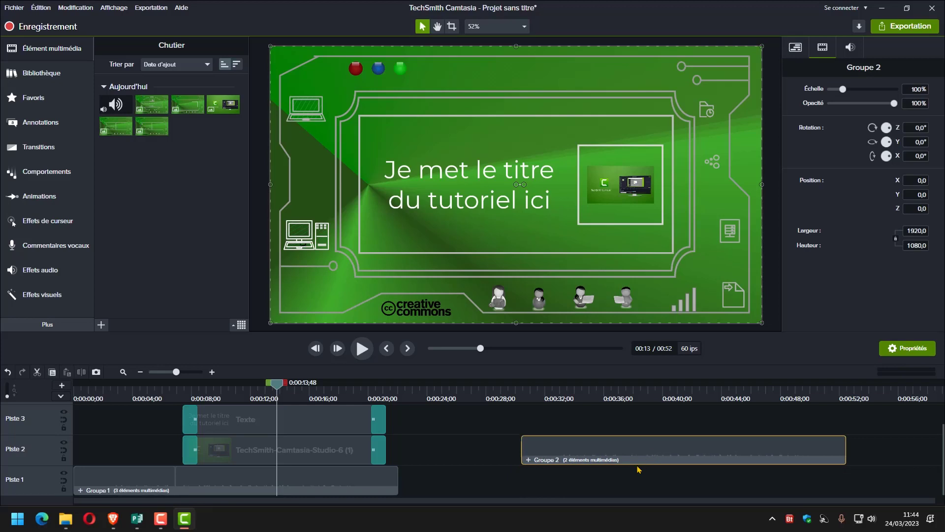